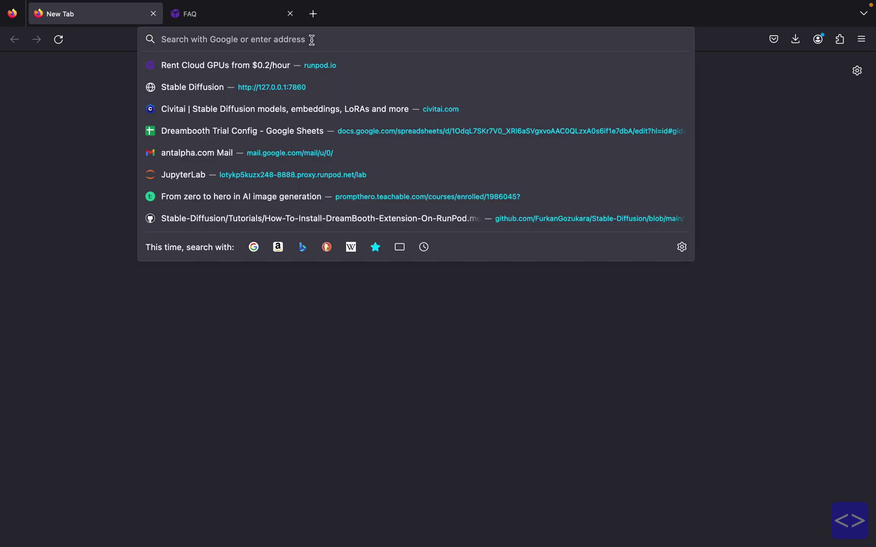
Load runpod.io and review the Secure Cloud GPU cards and their hourly prices.
{"action": "type", "text": "runpod."}
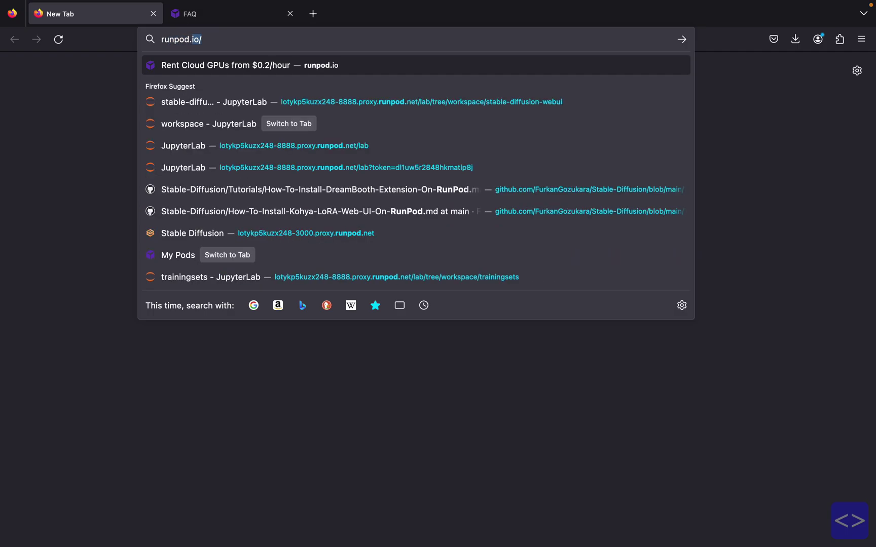
{"action": "type", "text": "io/"}
{"action": "key", "text": "Return"}
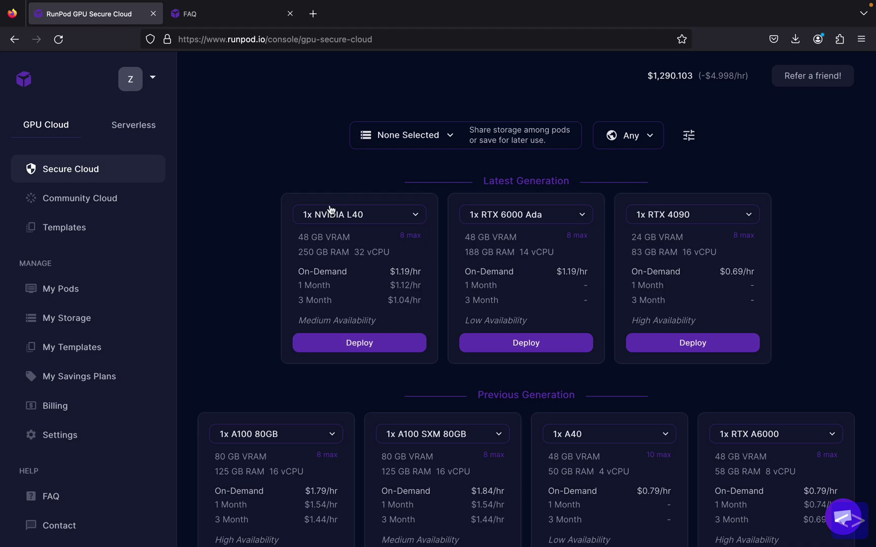
{"action": "scroll", "coordinate": [329, 205], "scroll_direction": "down", "scroll_amount": 3}
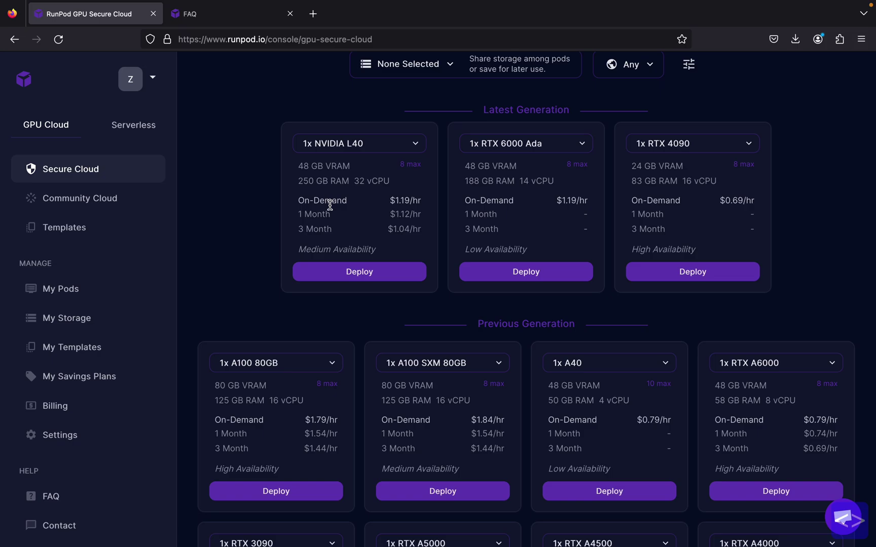
{"action": "scroll", "coordinate": [329, 206], "scroll_direction": "down", "scroll_amount": 10}
{"action": "scroll", "coordinate": [355, 284], "scroll_direction": "up", "scroll_amount": 7}
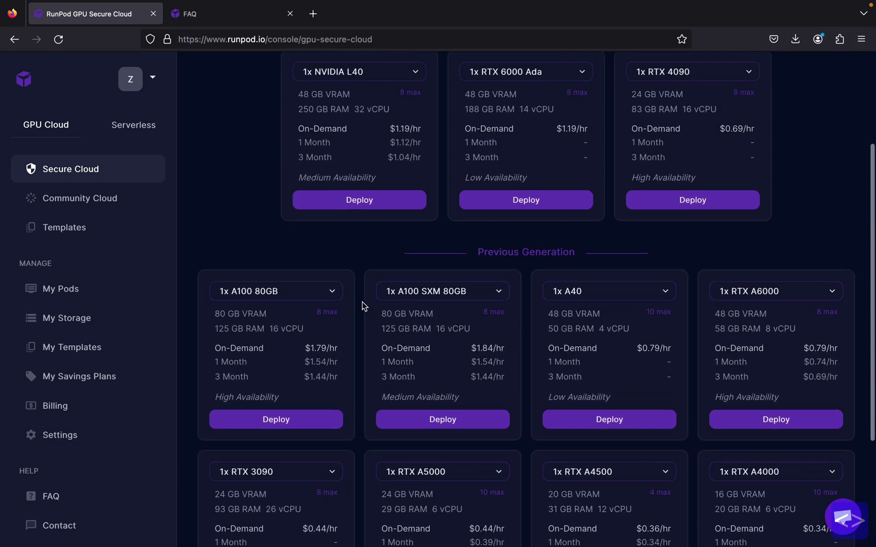
{"action": "scroll", "coordinate": [362, 306], "scroll_direction": "up", "scroll_amount": 6}
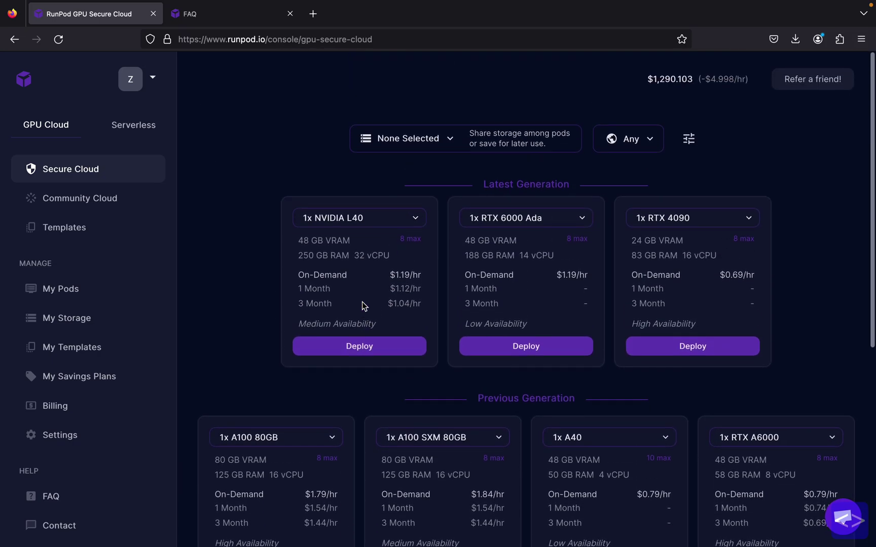
Browse the Community Cloud GPU listings, with cheaper rates such as RTX 3090 at $0.29/hr.
{"action": "left_click", "coordinate": [159, 202]}
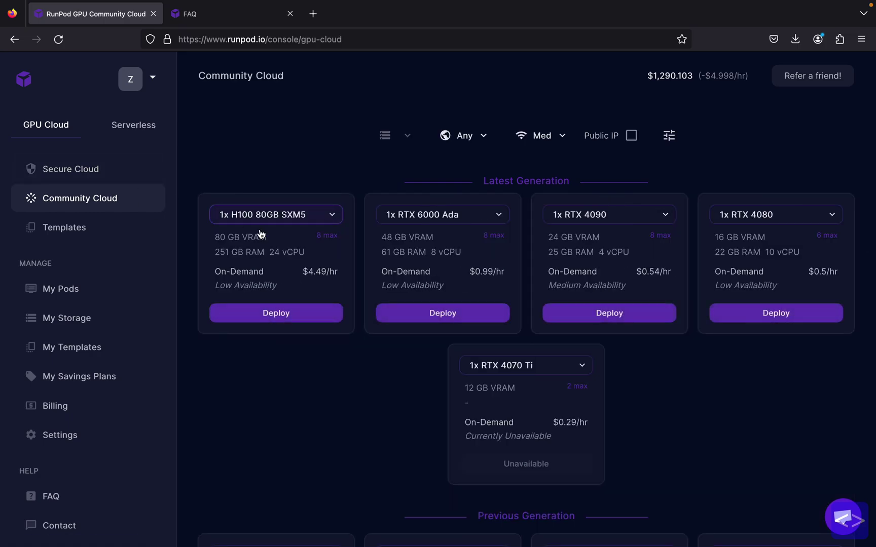
{"action": "scroll", "coordinate": [510, 380], "scroll_direction": "down", "scroll_amount": 2}
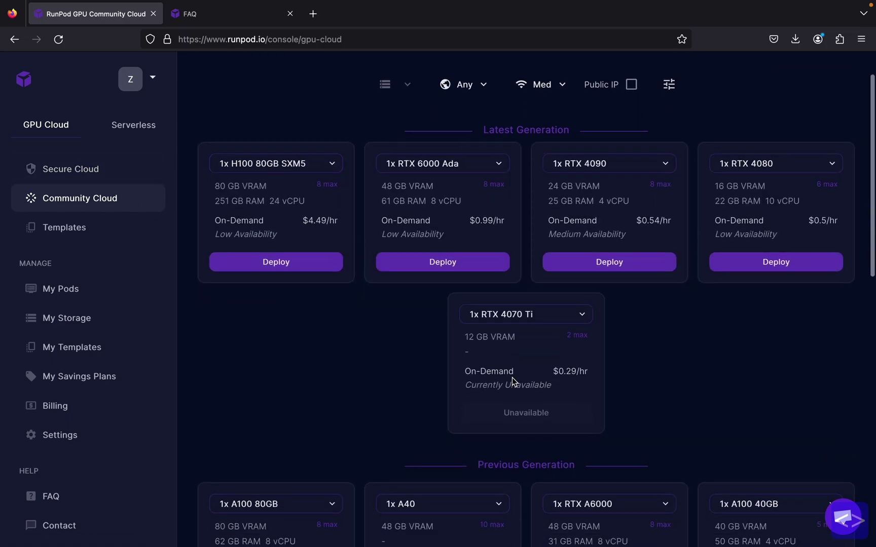
{"action": "scroll", "coordinate": [512, 377], "scroll_direction": "down", "scroll_amount": 3}
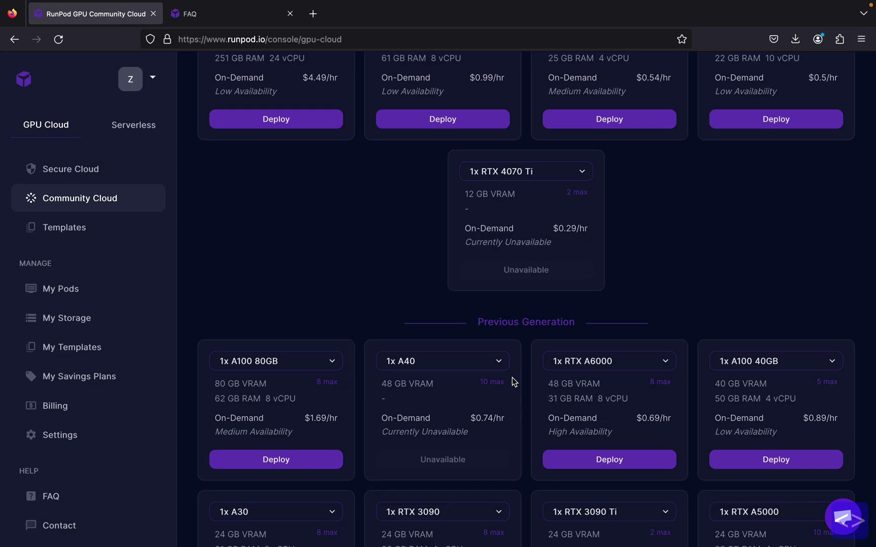
{"action": "scroll", "coordinate": [512, 381], "scroll_direction": "down", "scroll_amount": 7}
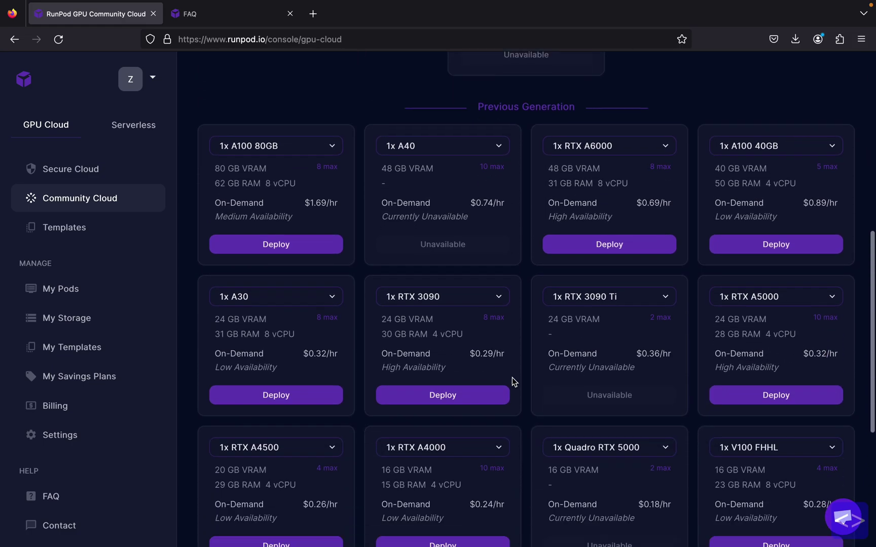
{"action": "scroll", "coordinate": [527, 339], "scroll_direction": "down", "scroll_amount": 3}
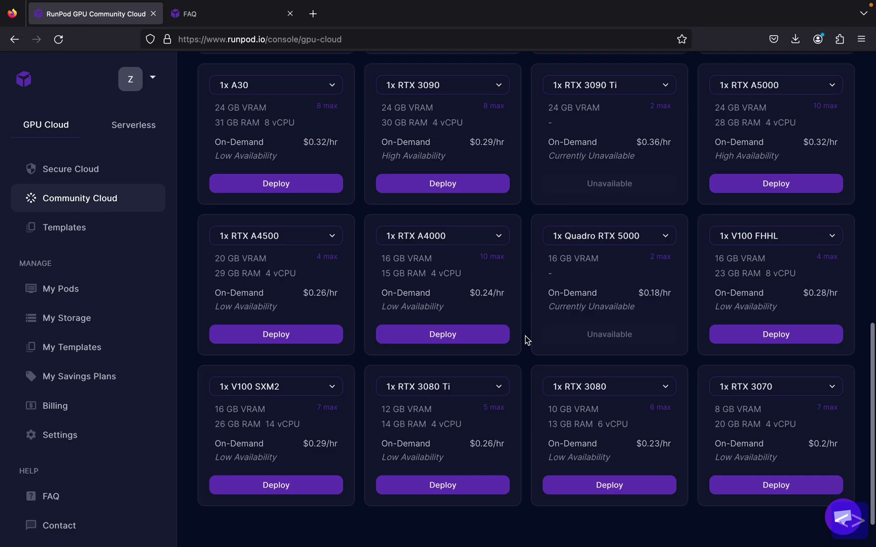
{"action": "scroll", "coordinate": [524, 338], "scroll_direction": "up", "scroll_amount": 3}
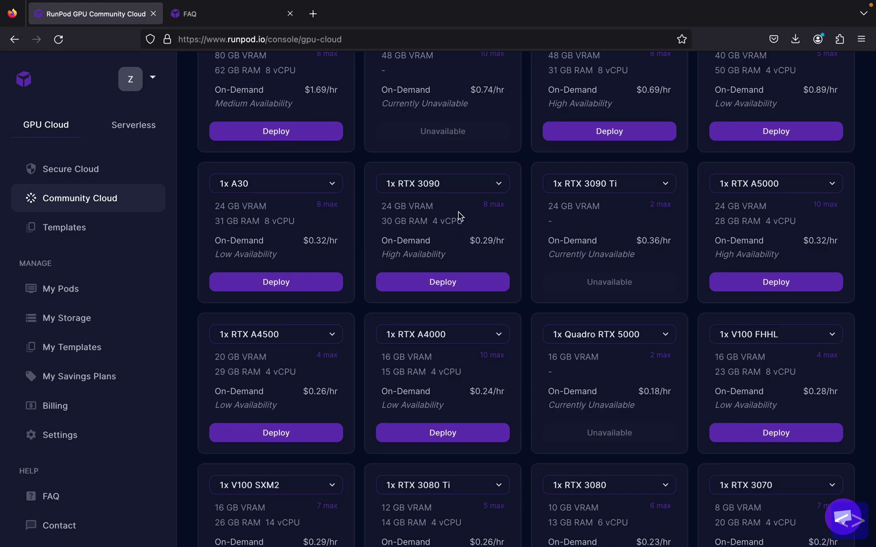
{"action": "scroll", "coordinate": [458, 217], "scroll_direction": "up", "scroll_amount": 1}
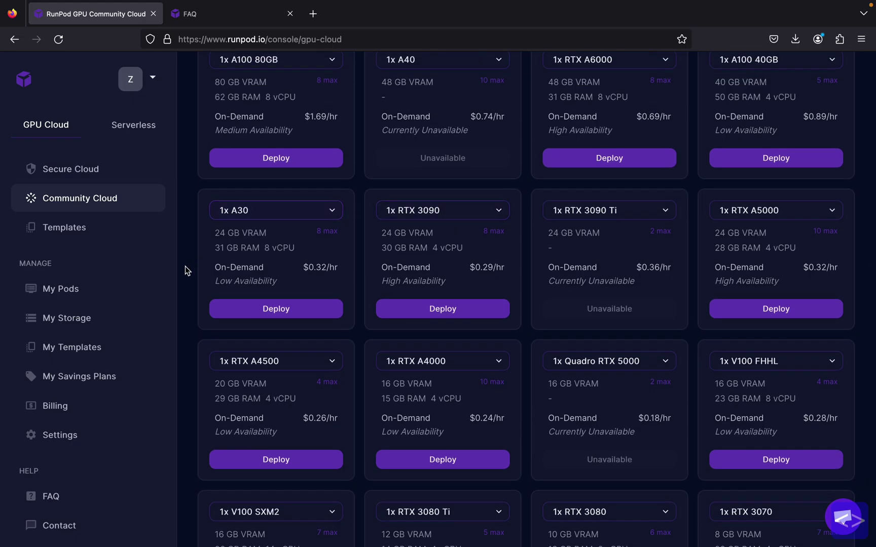
Deploy the RunPod Stable Diffusion template from Templates and review the available Secure Cloud GPUs.
{"action": "left_click", "coordinate": [112, 241]}
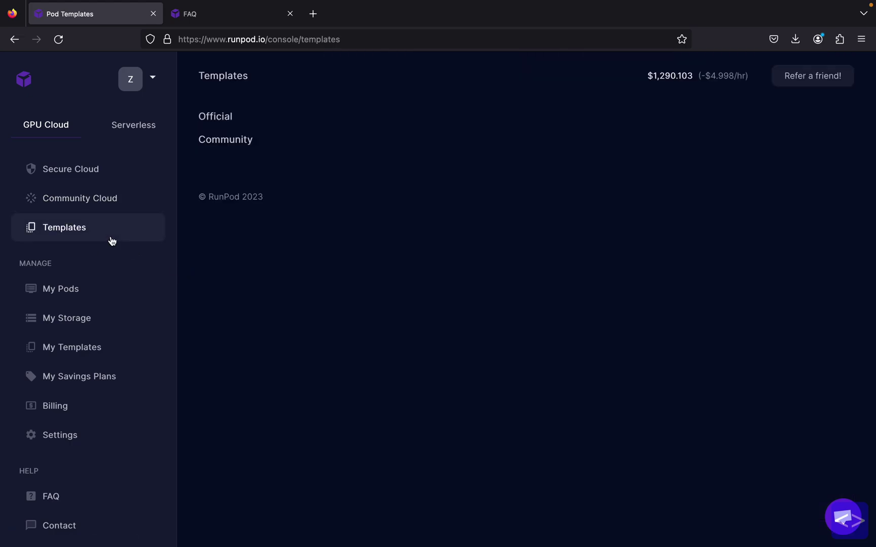
{"action": "scroll", "coordinate": [554, 232], "scroll_direction": "down", "scroll_amount": 3}
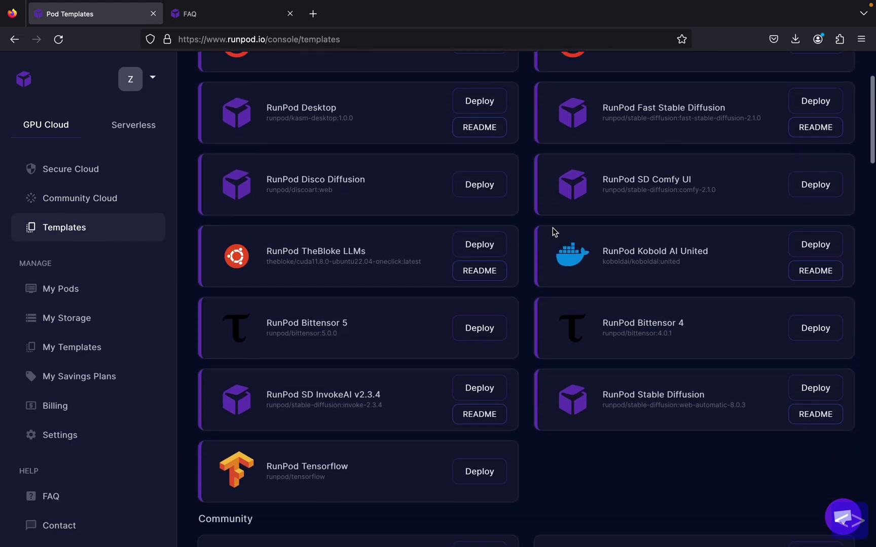
{"action": "scroll", "coordinate": [554, 232], "scroll_direction": "down", "scroll_amount": 3}
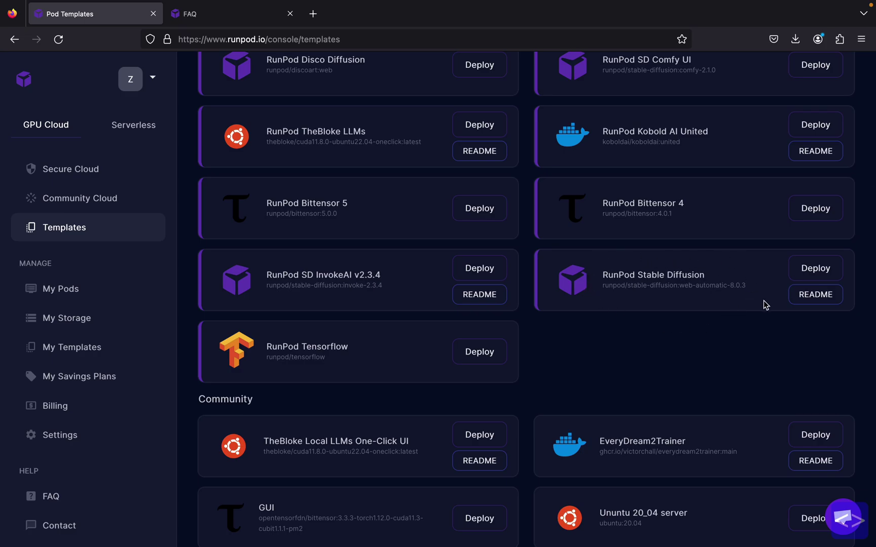
{"action": "left_click", "coordinate": [804, 274]}
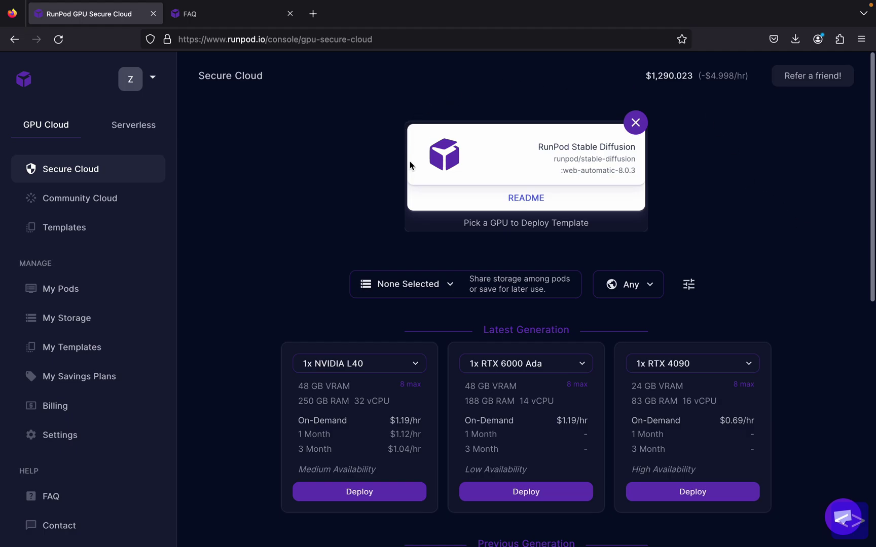
{"action": "scroll", "coordinate": [362, 268], "scroll_direction": "down", "scroll_amount": 9}
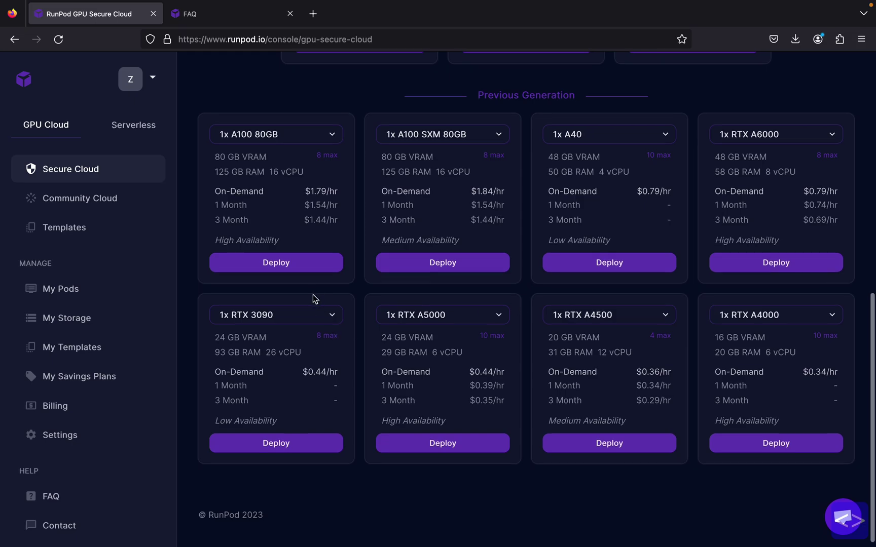
{"action": "scroll", "coordinate": [312, 298], "scroll_direction": "down", "scroll_amount": 1}
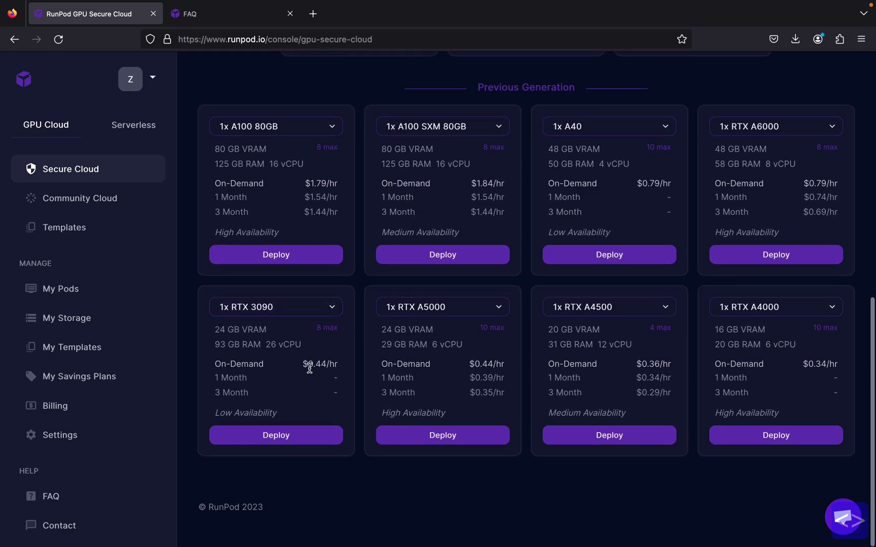
Choose a 1x RTX 3090 for the pod and open its deployment overrides.
{"action": "left_click", "coordinate": [297, 436]}
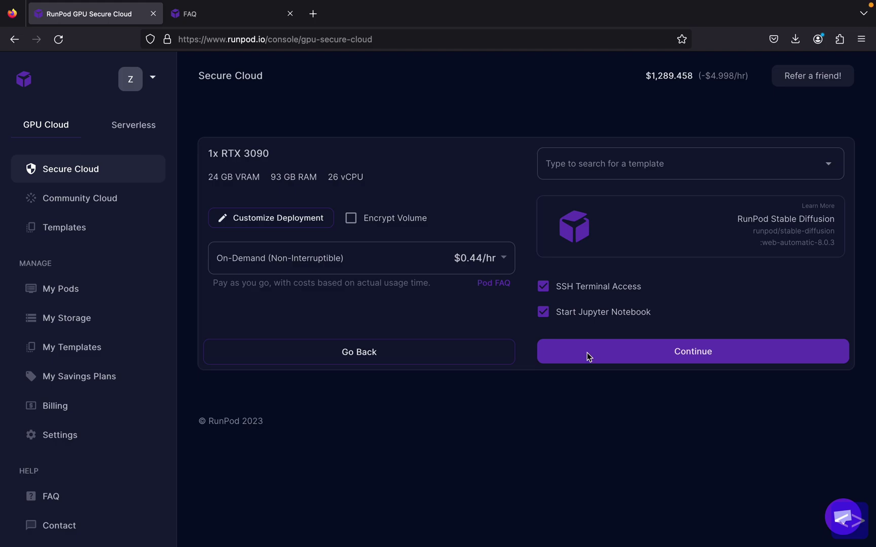
{"action": "left_click", "coordinate": [618, 361]}
{"action": "left_click", "coordinate": [262, 223]}
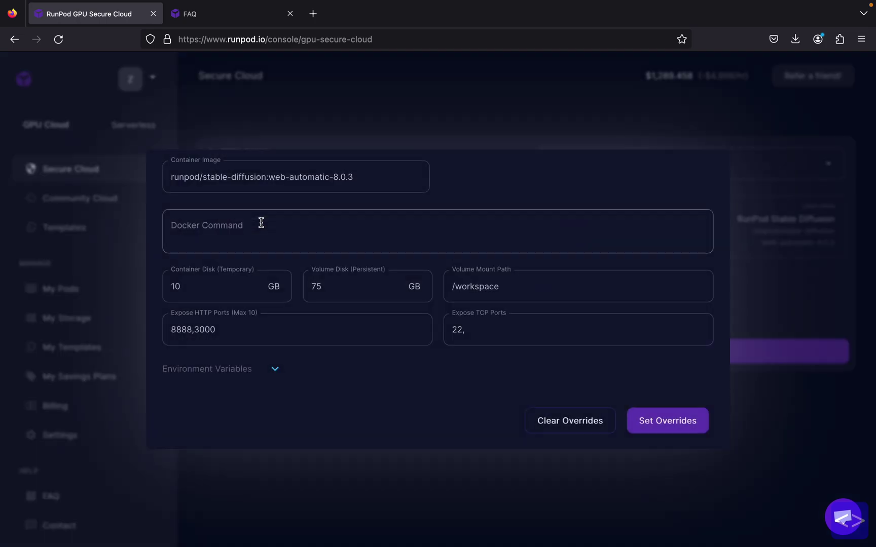
Set the volume disk to 500 GB and the container disk to 50 GB, then apply the overrides.
{"action": "left_click", "coordinate": [330, 291]}
{"action": "key", "text": "BackSpace"}
{"action": "key", "text": "BackSpace"}
{"action": "type", "text": "500"}
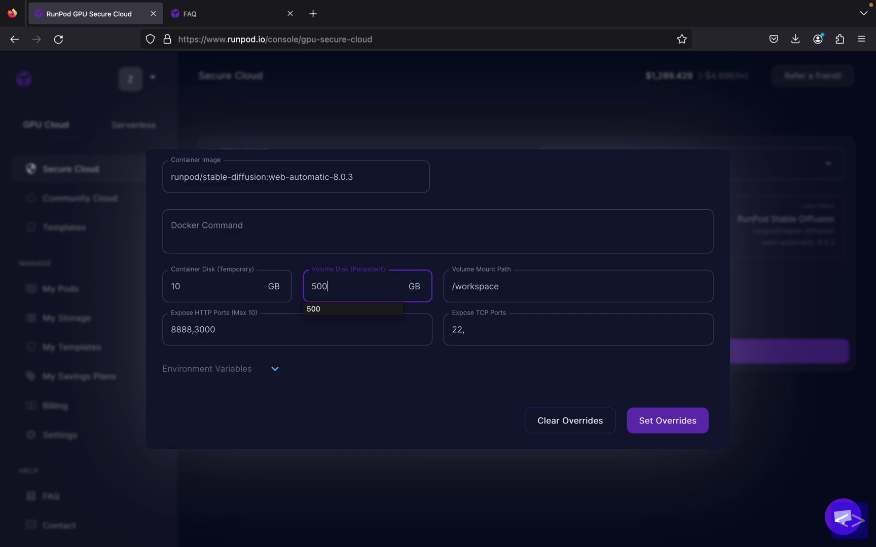
{"action": "left_click", "coordinate": [328, 393]}
{"action": "left_click", "coordinate": [205, 283]}
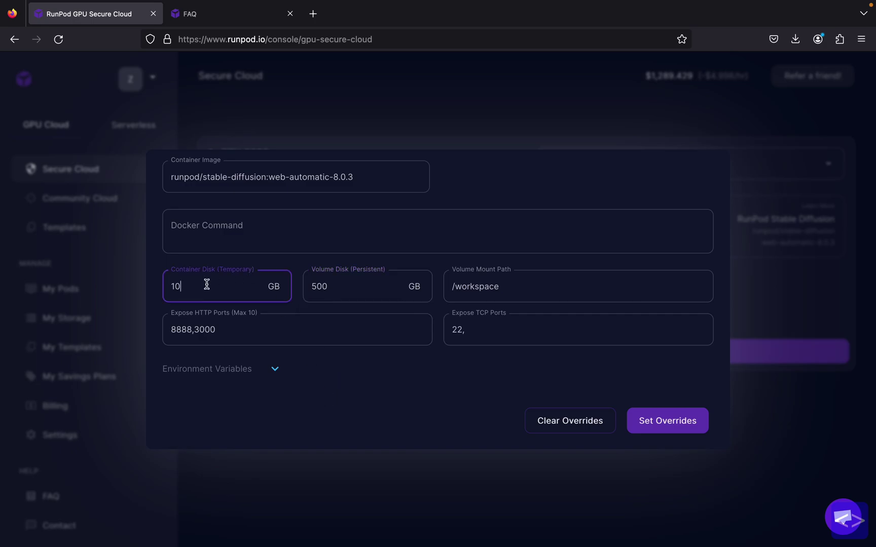
{"action": "key", "text": "BackSpace"}
{"action": "key", "text": "BackSpace"}
{"action": "type", "text": "50"}
{"action": "left_click", "coordinate": [357, 401]}
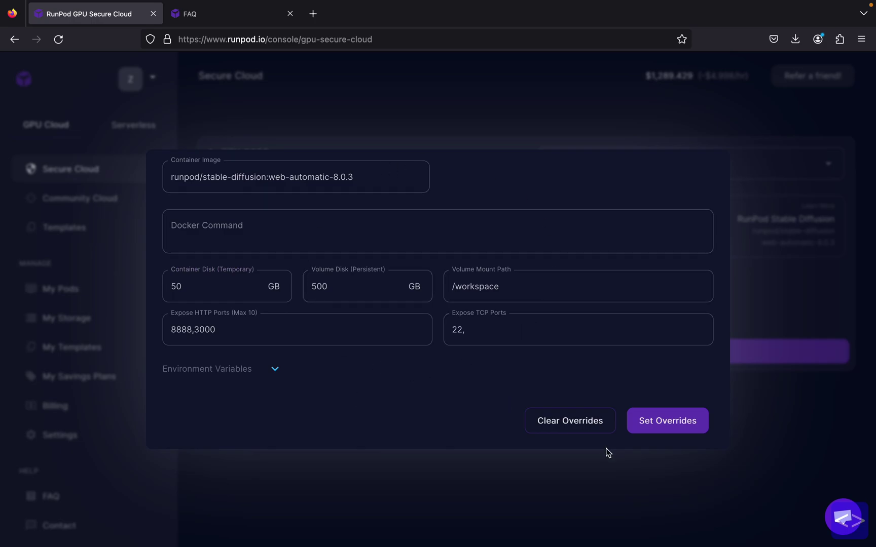
{"action": "left_click", "coordinate": [677, 421]}
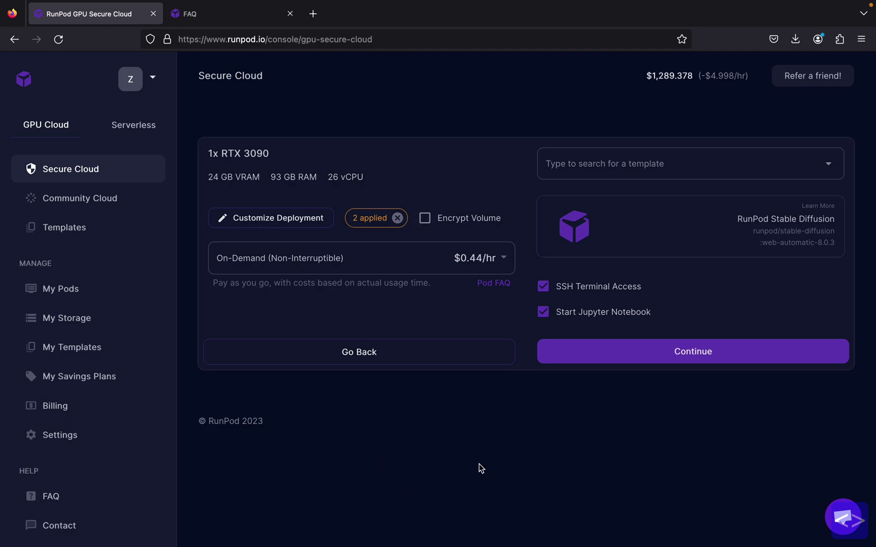
Review the pricing summary, deploy the RTX 3090 pod, and read RunPod's storage billing FAQ.
{"action": "left_click", "coordinate": [675, 358]}
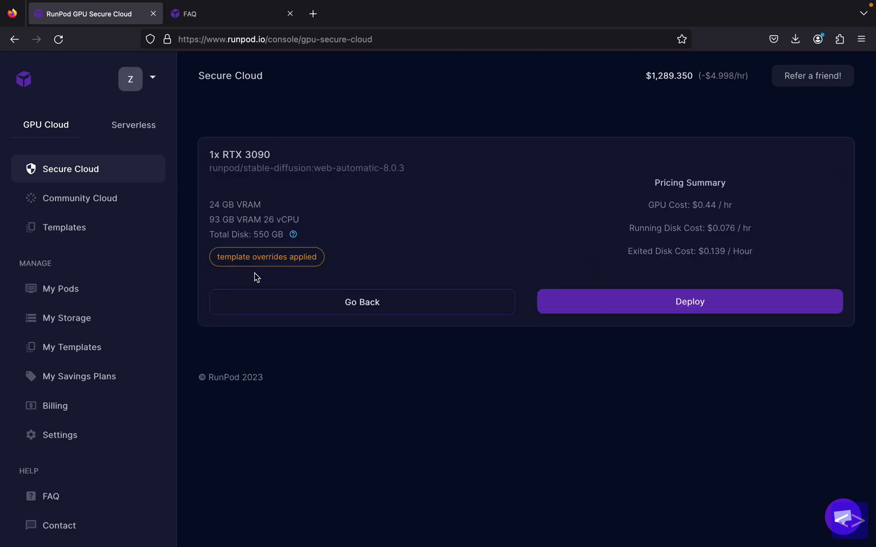
{"action": "left_click", "coordinate": [660, 314]}
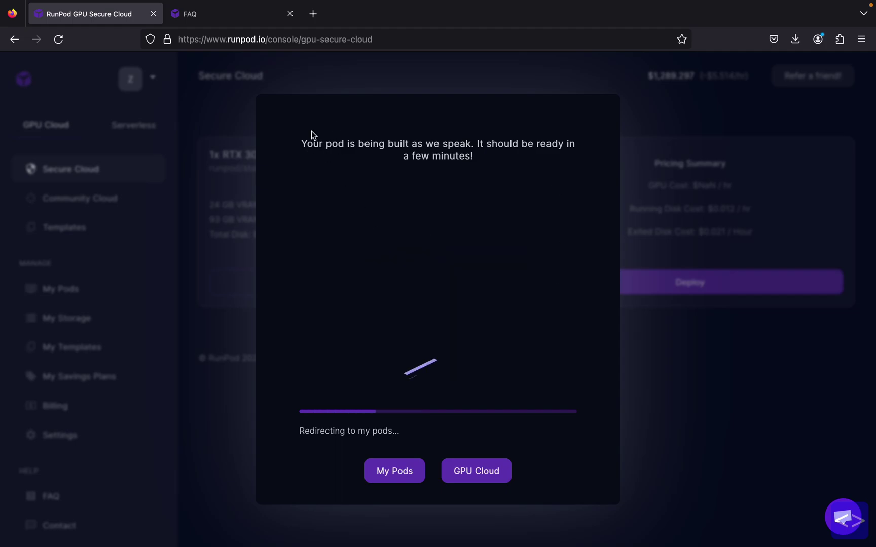
{"action": "left_click", "coordinate": [234, 16]}
Finish reading the FAQ, then return to My Pods where the Stable Diffusion pod is Running.
{"action": "scroll", "coordinate": [374, 270], "scroll_direction": "up", "scroll_amount": 1}
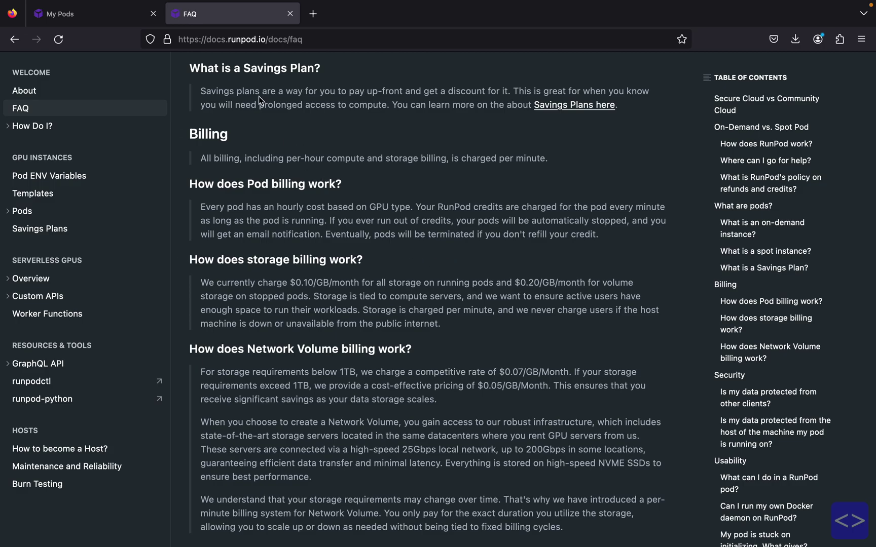
{"action": "left_click", "coordinate": [123, 20]}
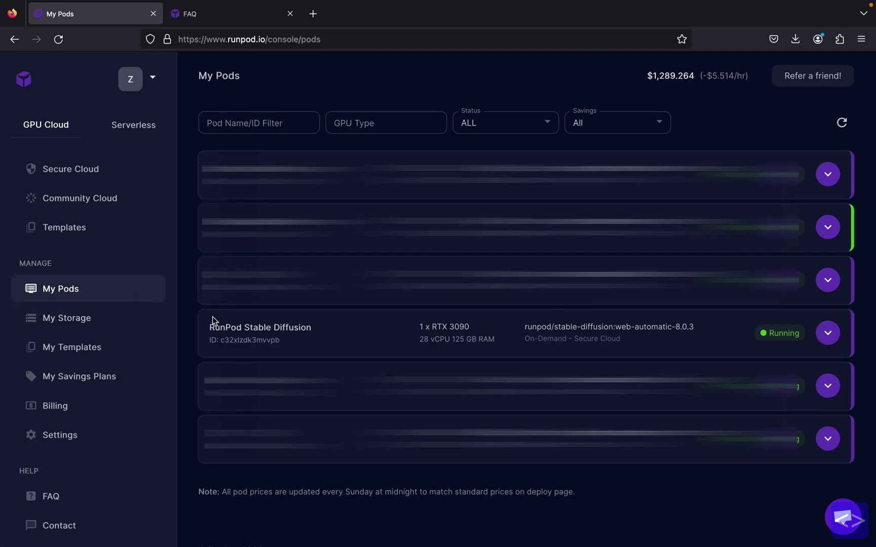
Expand the Stable Diffusion pod card and bring up its Connection Options.
{"action": "left_click", "coordinate": [826, 335]}
{"action": "scroll", "coordinate": [612, 396], "scroll_direction": "down", "scroll_amount": 4}
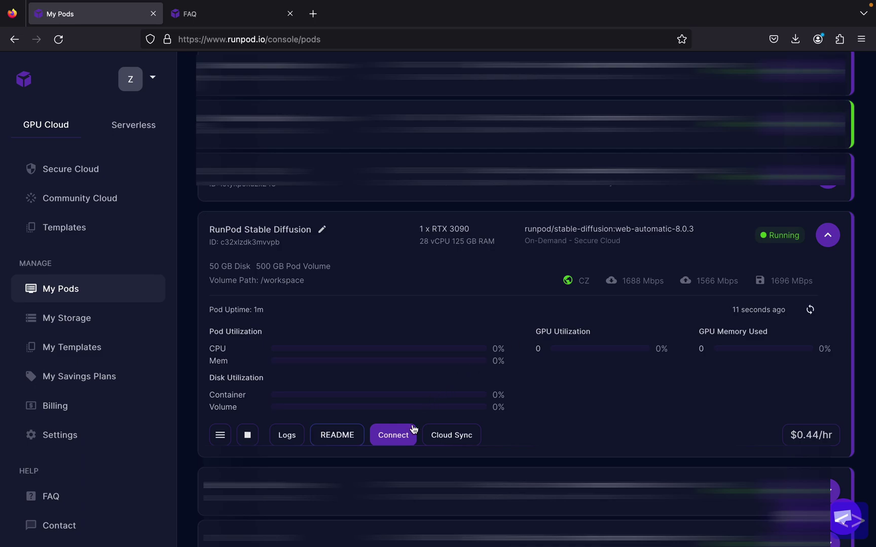
{"action": "scroll", "coordinate": [426, 406], "scroll_direction": "down", "scroll_amount": 1}
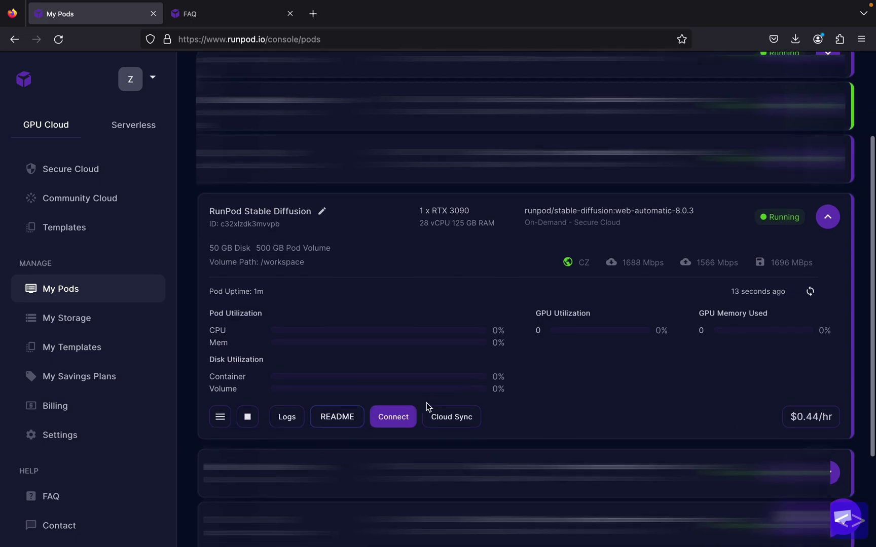
{"action": "left_click", "coordinate": [388, 416]}
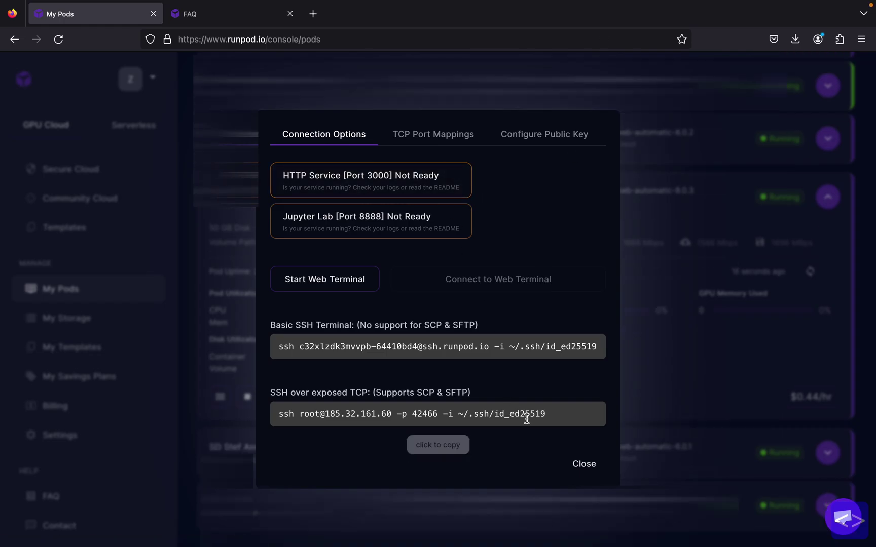
Check the pod's container logs until the Web UI reports launching on port 3000.
{"action": "left_click", "coordinate": [583, 464]}
{"action": "left_click", "coordinate": [289, 396]}
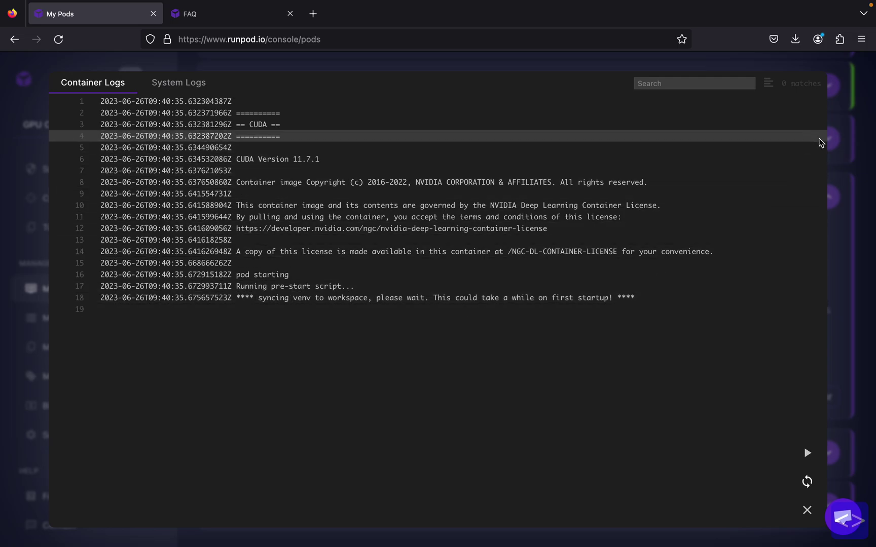
{"action": "left_click", "coordinate": [806, 510]}
{"action": "left_click", "coordinate": [303, 373]}
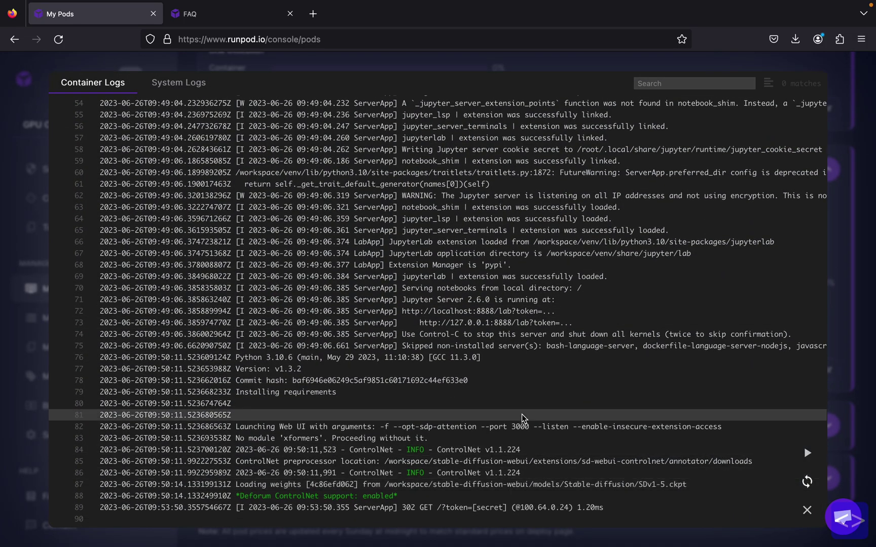
{"action": "scroll", "coordinate": [621, 253], "scroll_direction": "up", "scroll_amount": 3}
{"action": "scroll", "coordinate": [621, 252], "scroll_direction": "up", "scroll_amount": 12}
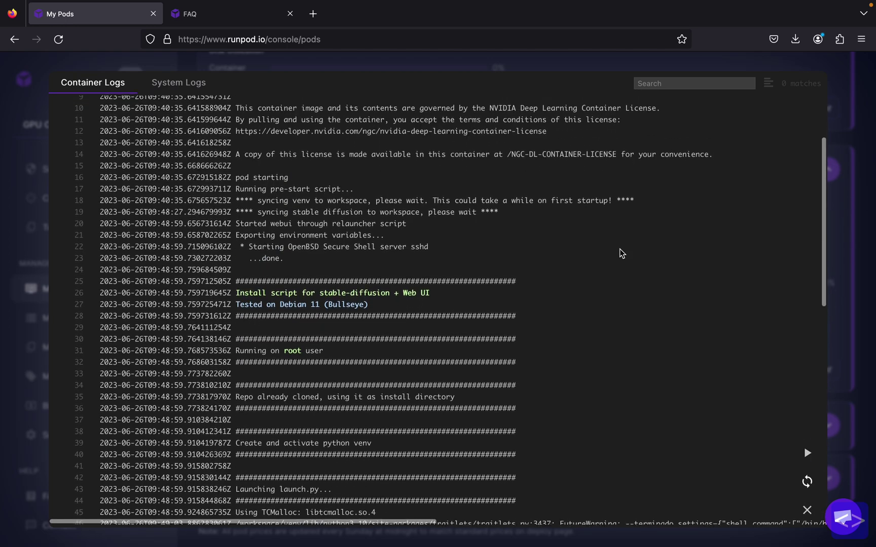
{"action": "left_click", "coordinate": [807, 509]}
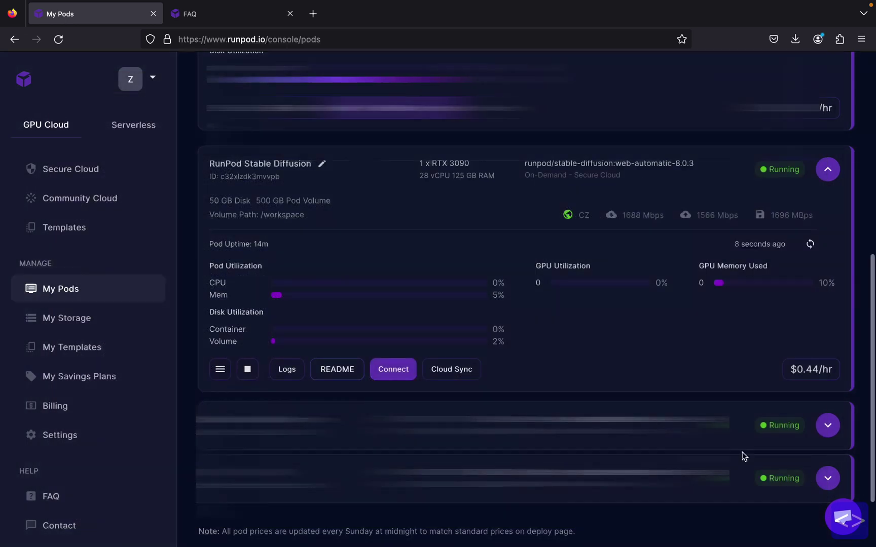
Open JupyterLab on port 8888, widen the file browser, and enter the stable-diffusion-webui folder.
{"action": "left_click", "coordinate": [394, 369]}
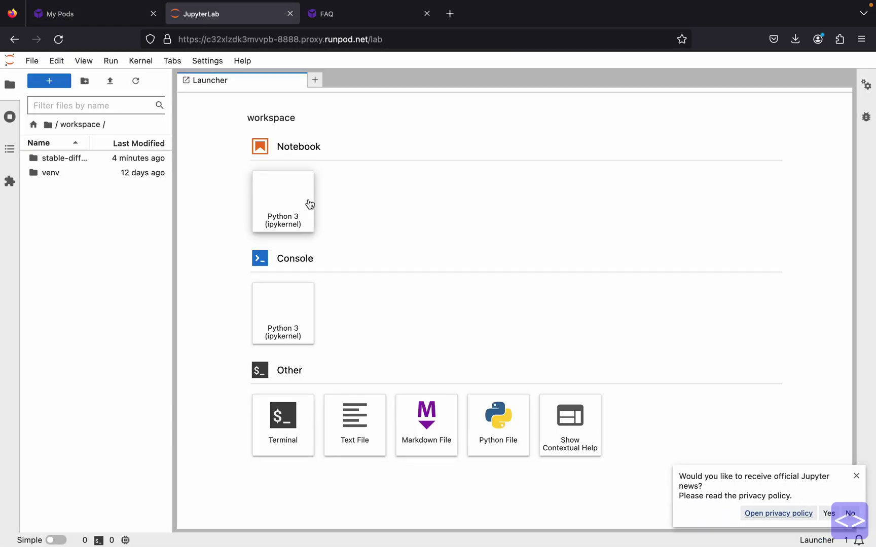
{"action": "left_click", "coordinate": [102, 161]}
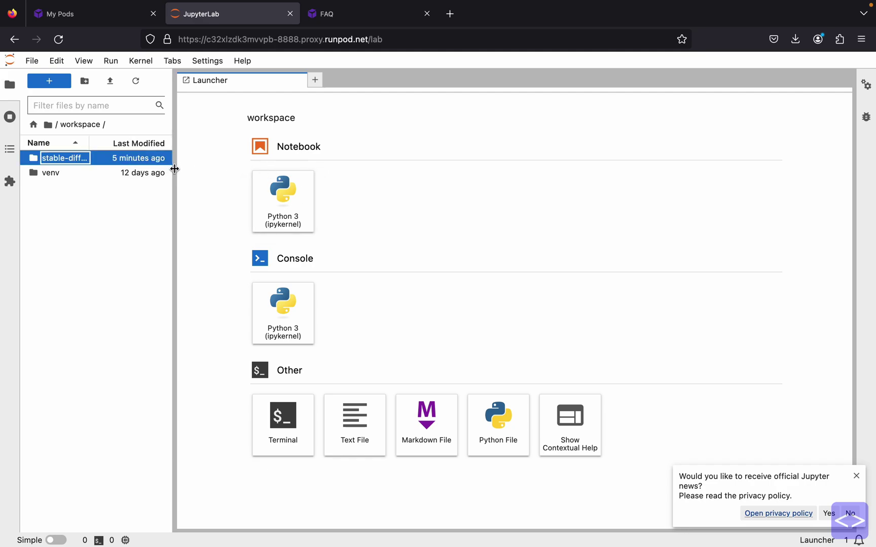
{"action": "left_click_drag", "start_coordinate": [174, 169], "coordinate": [285, 179]}
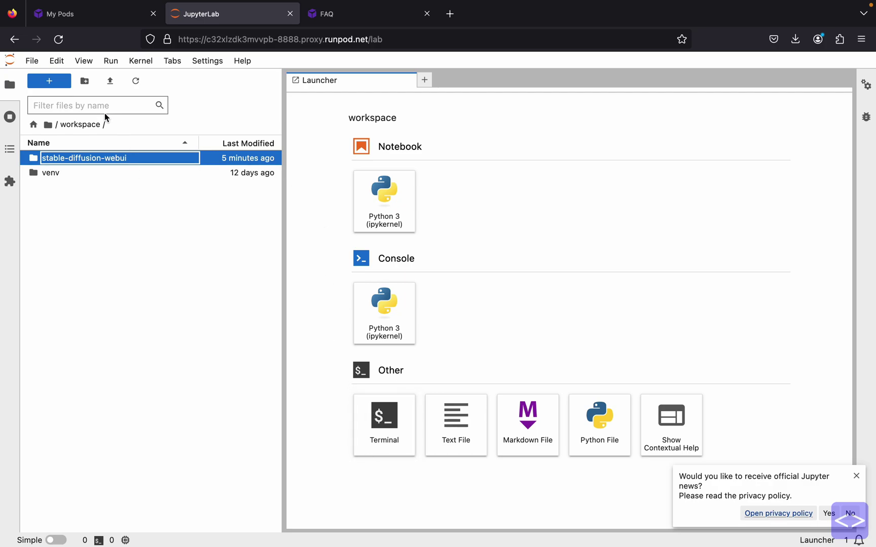
{"action": "left_click", "coordinate": [70, 127]}
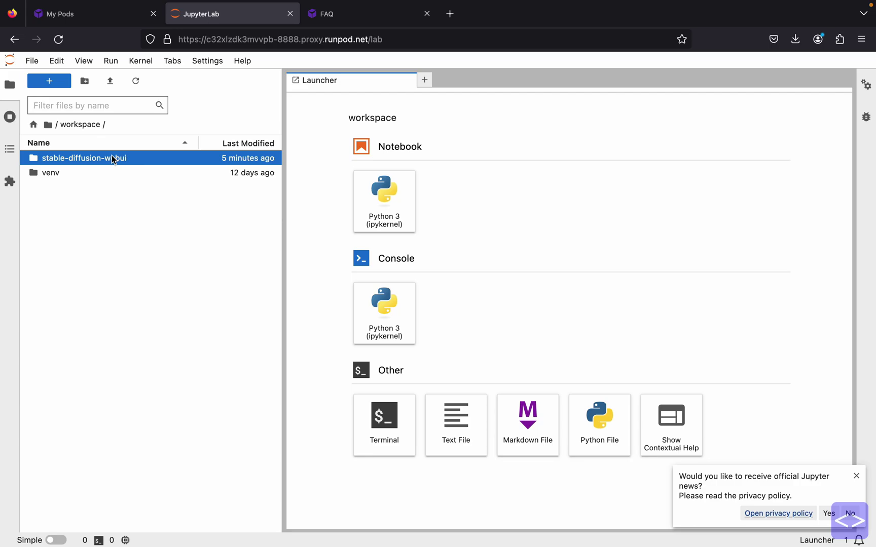
{"action": "left_click", "coordinate": [147, 159]}
{"action": "double_click", "coordinate": [189, 160]}
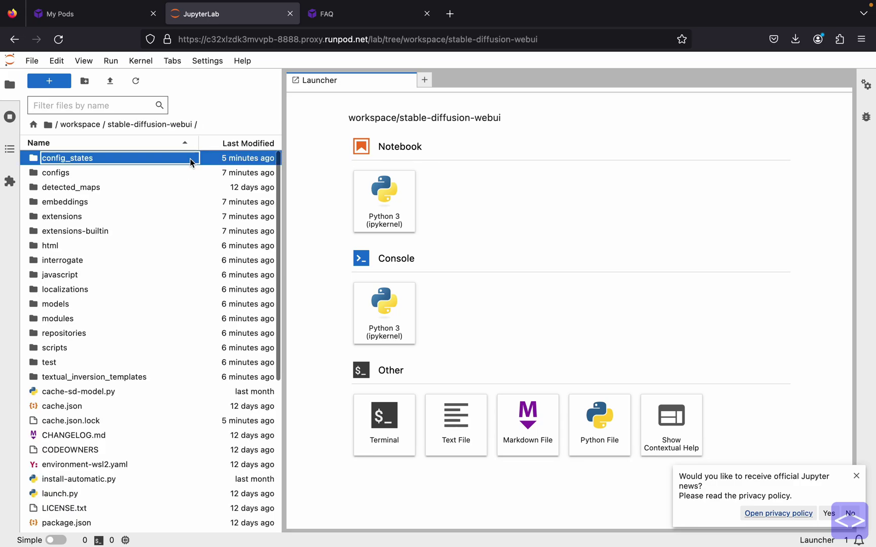
{"action": "scroll", "coordinate": [184, 254], "scroll_direction": "down", "scroll_amount": 8}
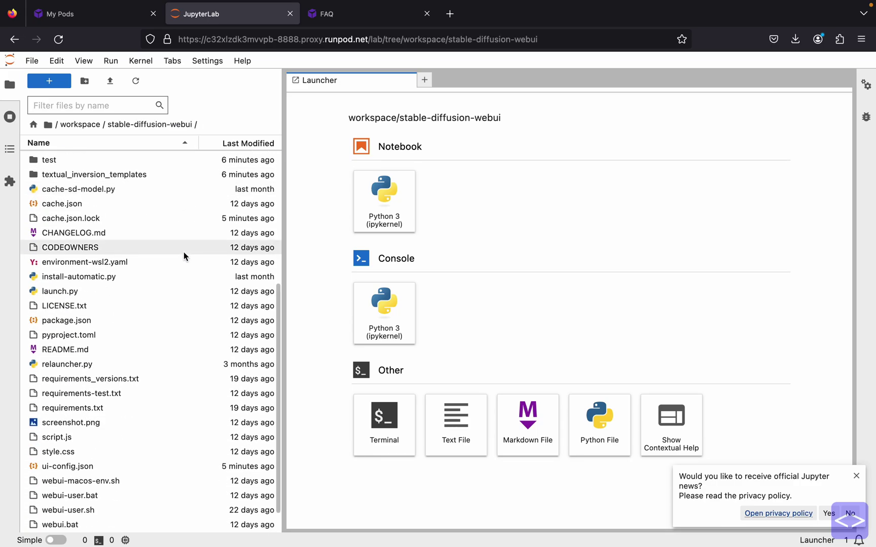
{"action": "scroll", "coordinate": [185, 254], "scroll_direction": "up", "scroll_amount": 8}
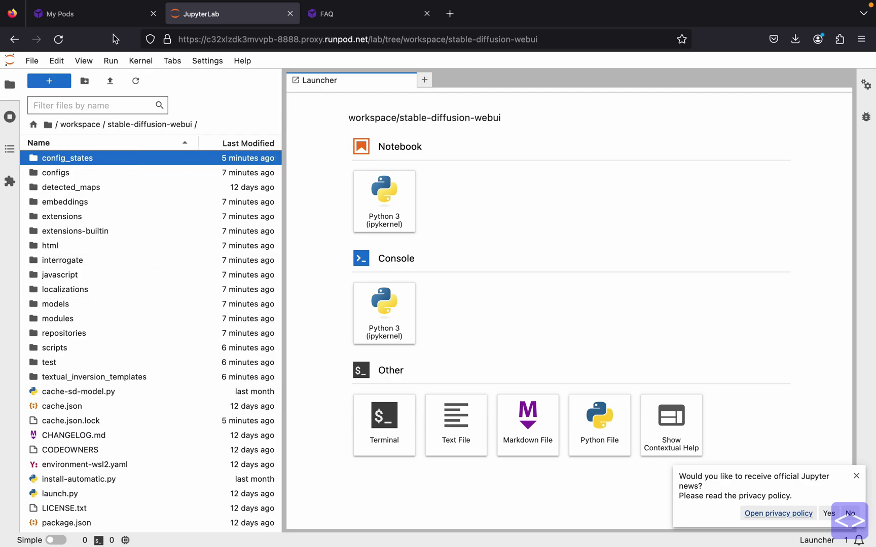
Open the pod's Stable Diffusion web UI through HTTP Service port 3000 in My Pods.
{"action": "left_click", "coordinate": [105, 21]}
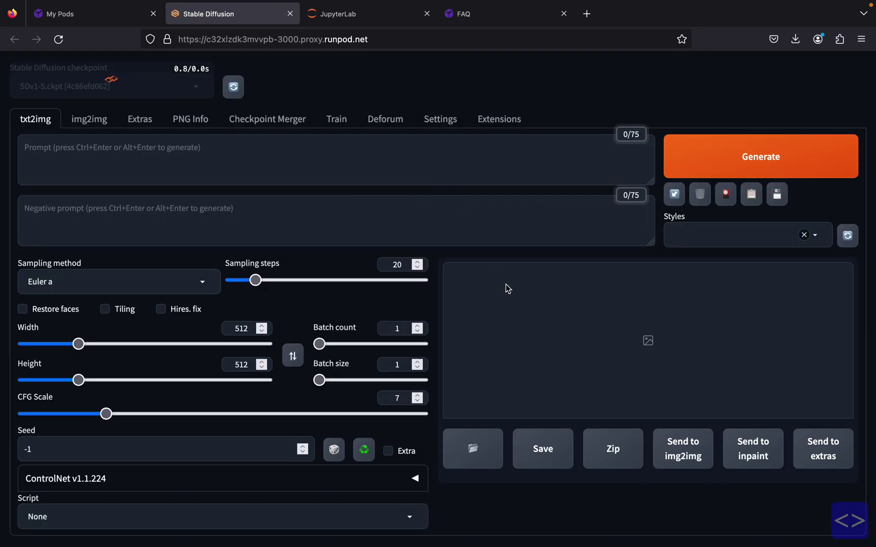
{"action": "scroll", "coordinate": [459, 177], "scroll_direction": "down", "scroll_amount": 2}
{"action": "scroll", "coordinate": [459, 177], "scroll_direction": "up", "scroll_amount": 2}
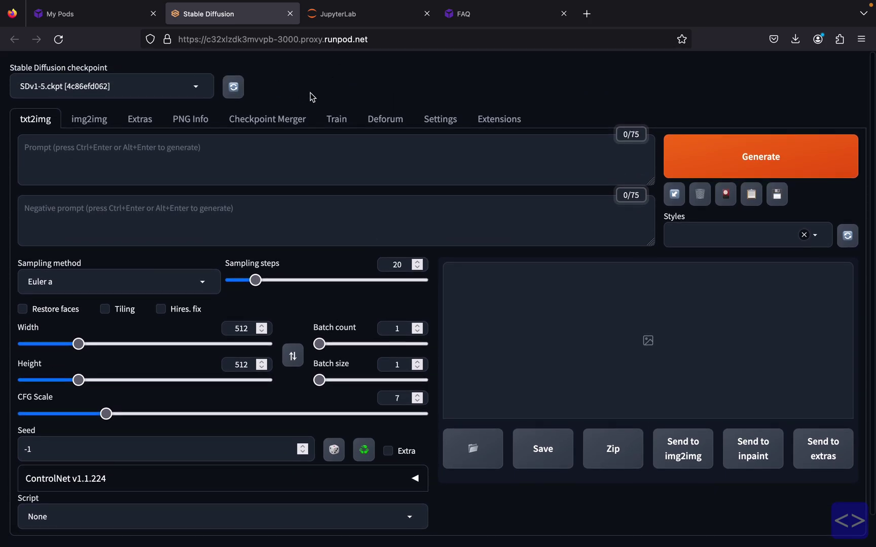
Keep SDv1-5 loaded, generate 'a house in the middle of the forest', and enlarge the result.
{"action": "left_click", "coordinate": [205, 87]}
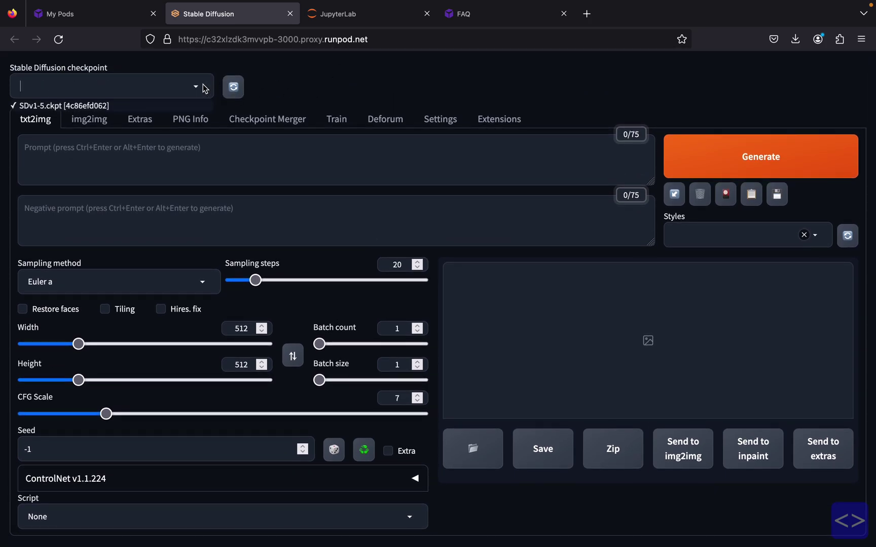
{"action": "left_click", "coordinate": [268, 89]}
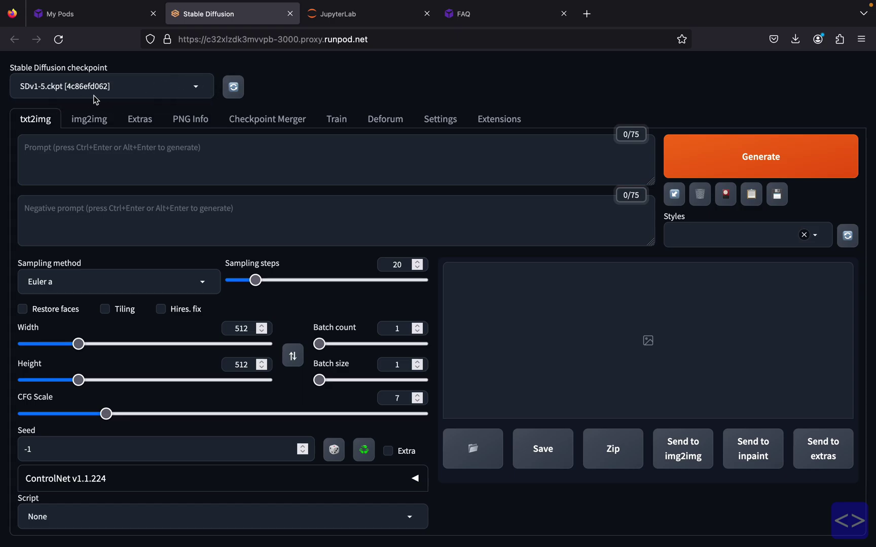
{"action": "scroll", "coordinate": [352, 133], "scroll_direction": "down", "scroll_amount": 1}
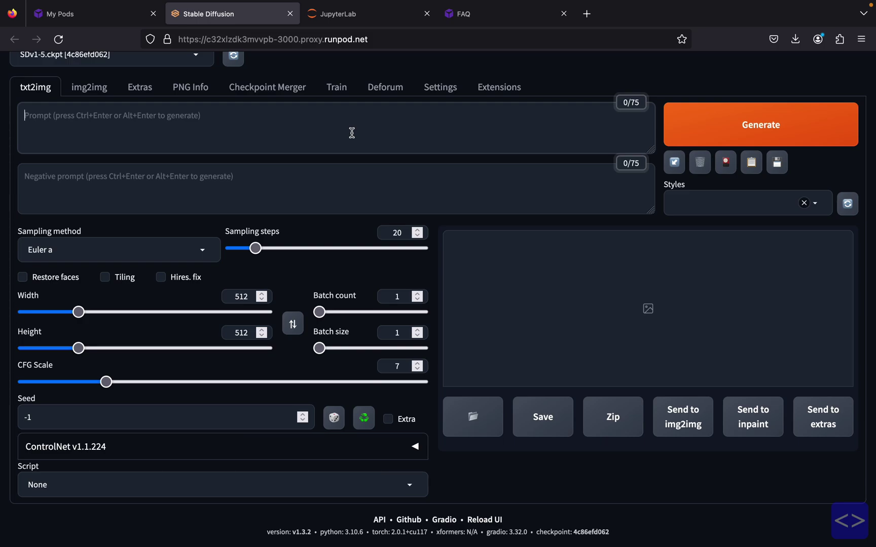
{"action": "left_click", "coordinate": [352, 133]}
{"action": "type", "text": "a ho"}
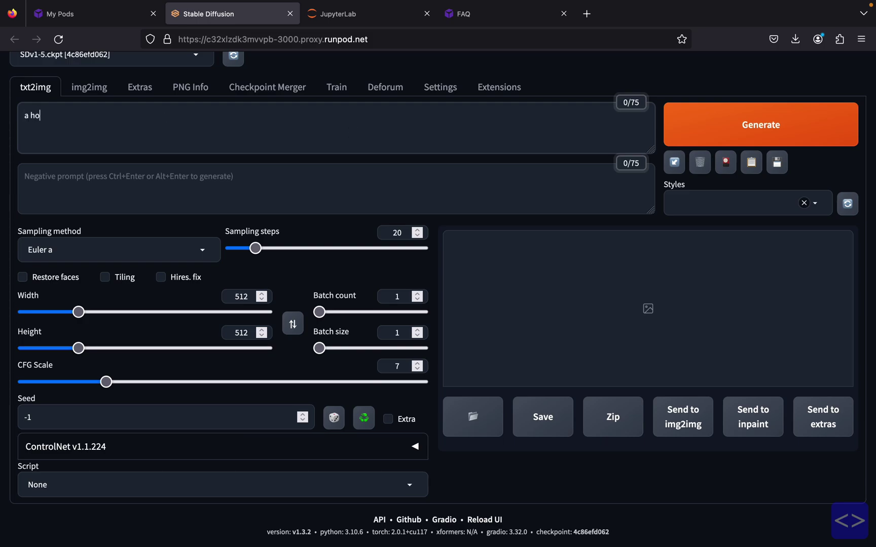
{"action": "type", "text": "use in the middle of the forest"}
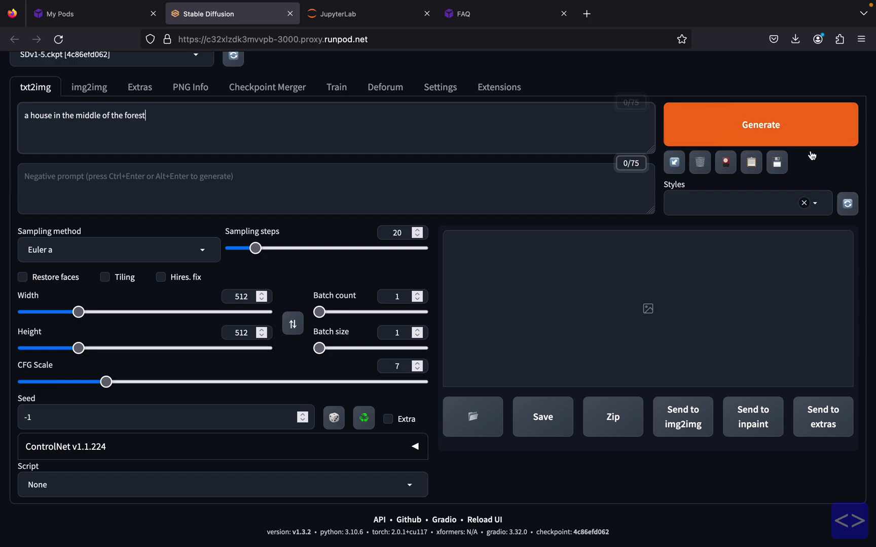
{"action": "scroll", "coordinate": [608, 293], "scroll_direction": "up", "scroll_amount": 1}
{"action": "left_click", "coordinate": [773, 160]}
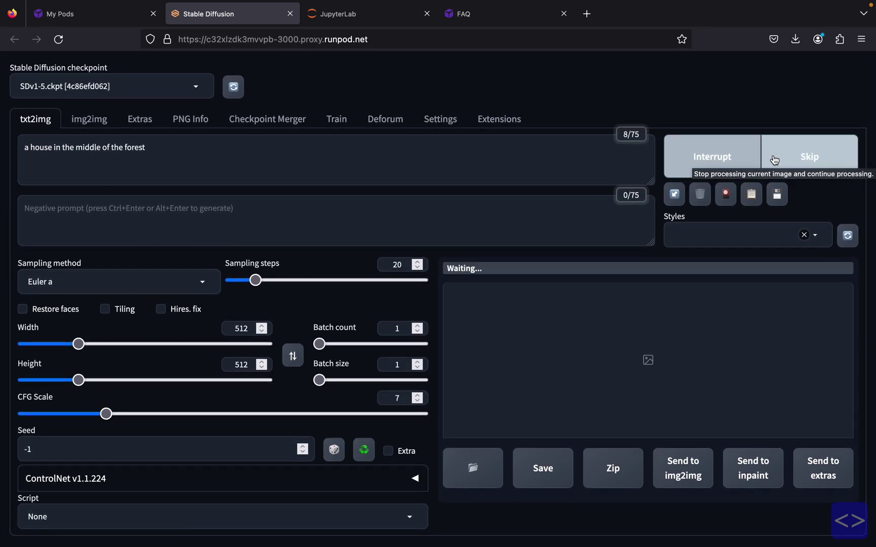
{"action": "left_click", "coordinate": [502, 343]}
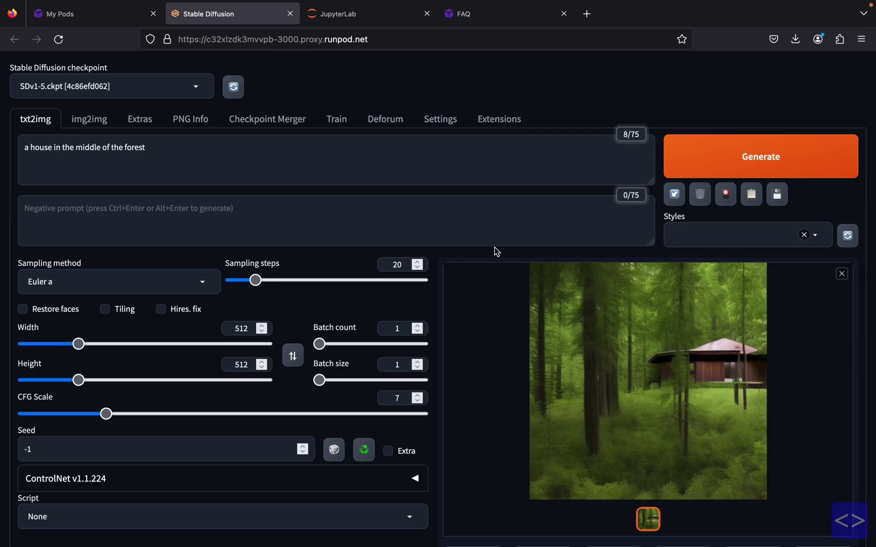
In JupyterLab, open the generated PNG from outputs/txt2img-images/2023-06-26.
{"action": "left_click", "coordinate": [377, 20]}
{"action": "left_click", "coordinate": [88, 159]}
{"action": "double_click", "coordinate": [89, 160]}
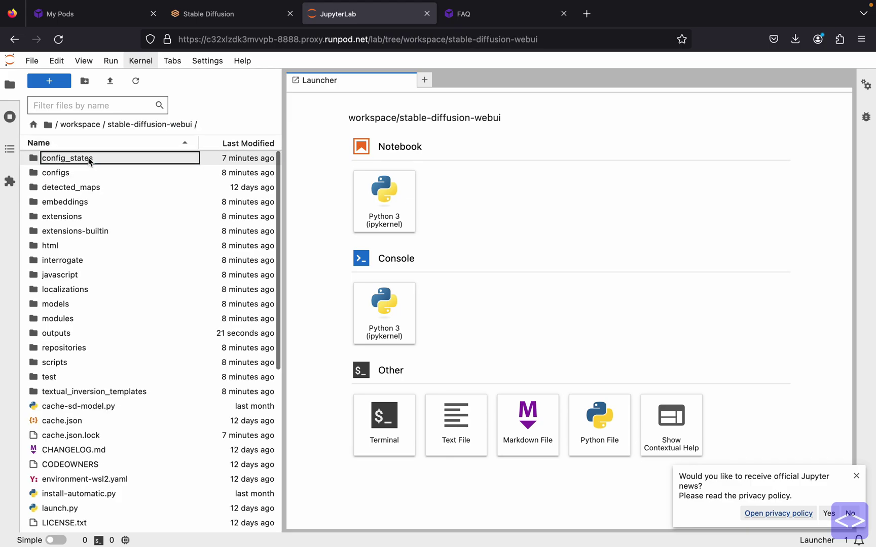
{"action": "scroll", "coordinate": [145, 297], "scroll_direction": "down", "scroll_amount": 3}
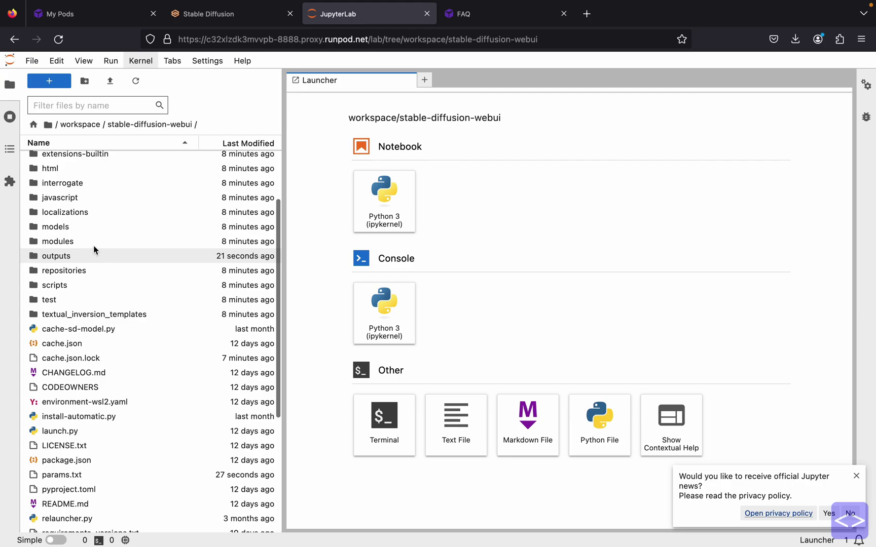
{"action": "double_click", "coordinate": [79, 255]}
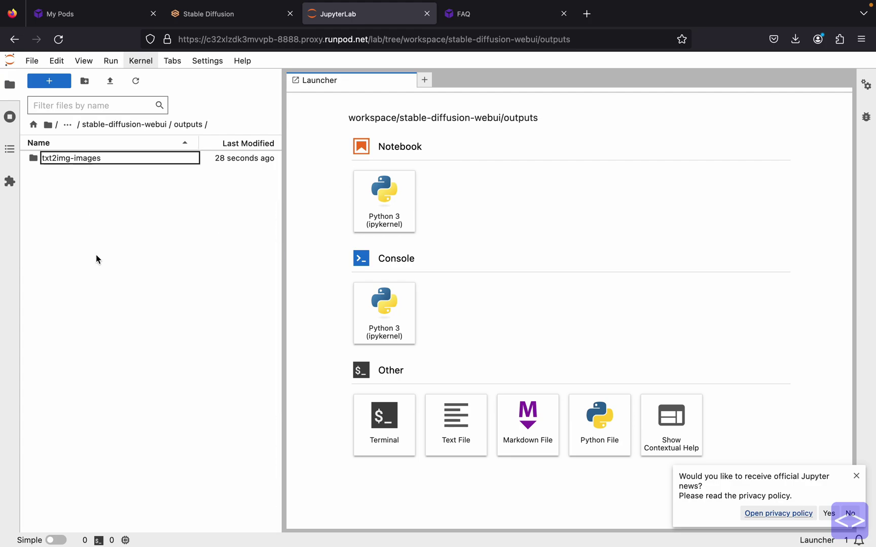
{"action": "left_click", "coordinate": [166, 162]}
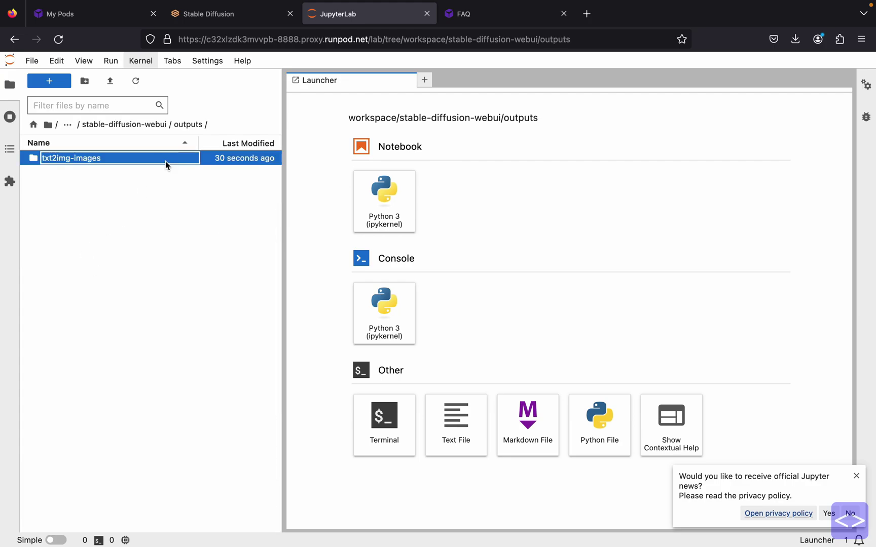
{"action": "double_click", "coordinate": [166, 158]}
{"action": "double_click", "coordinate": [165, 158]}
{"action": "double_click", "coordinate": [166, 161]}
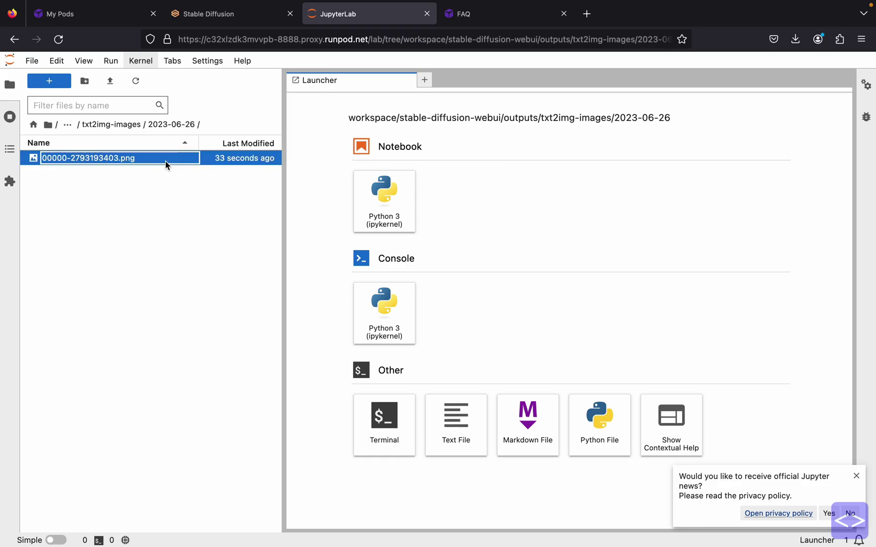
Check the Stable Diffusion checkpoint list without changing it, then return to JupyterLab.
{"action": "left_click", "coordinate": [223, 14]}
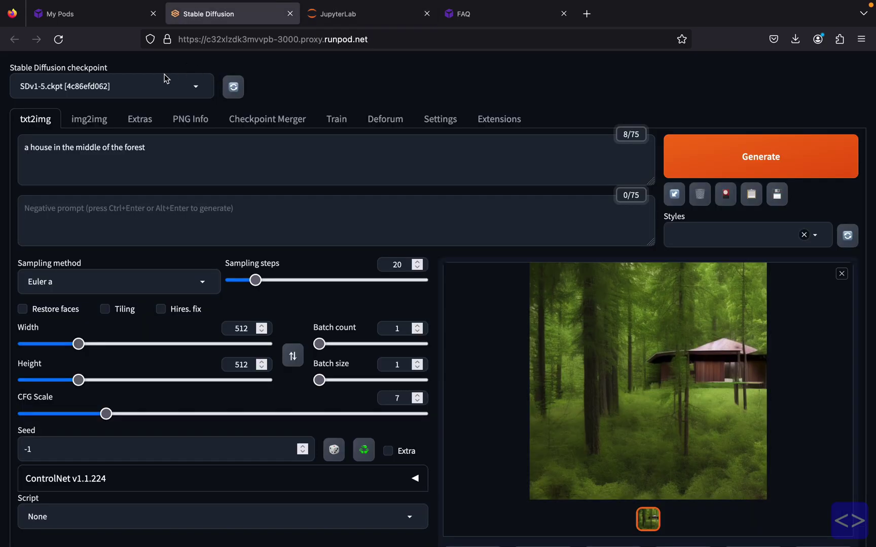
{"action": "left_click", "coordinate": [178, 85]}
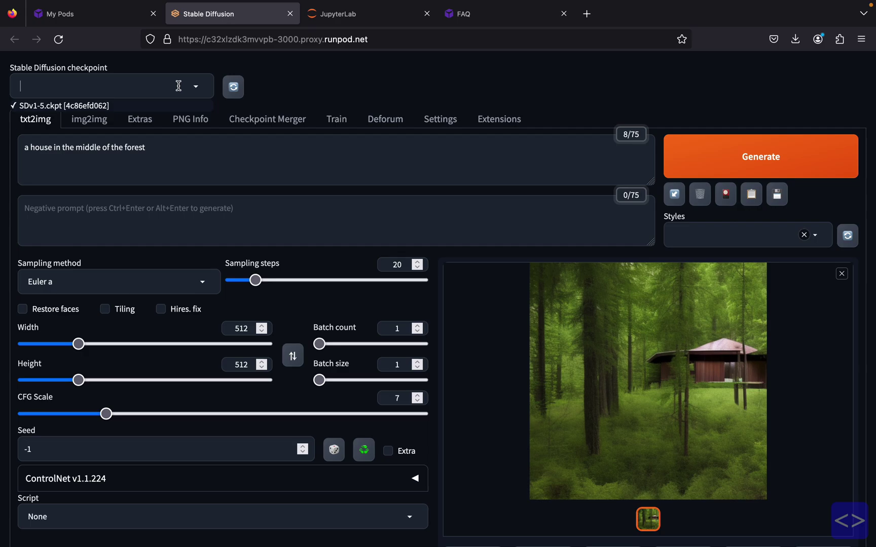
{"action": "left_click", "coordinate": [327, 97]}
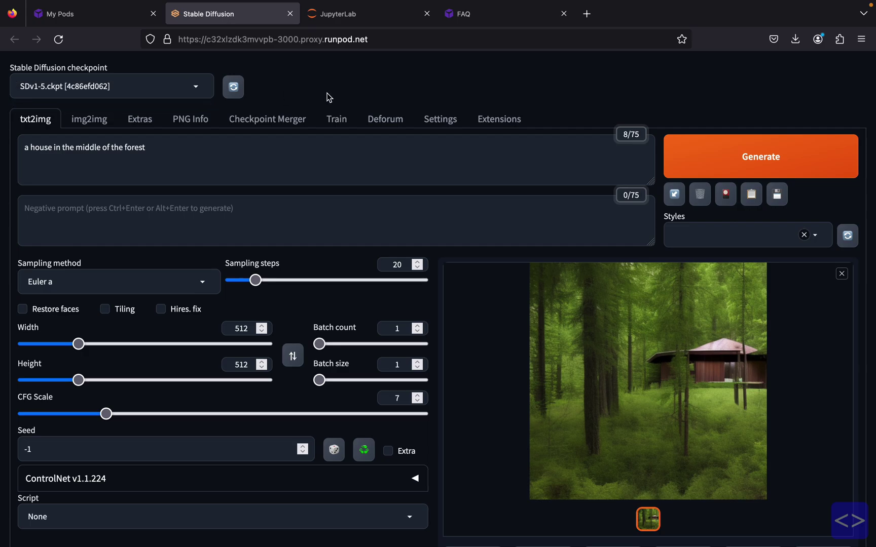
{"action": "left_click", "coordinate": [358, 23]}
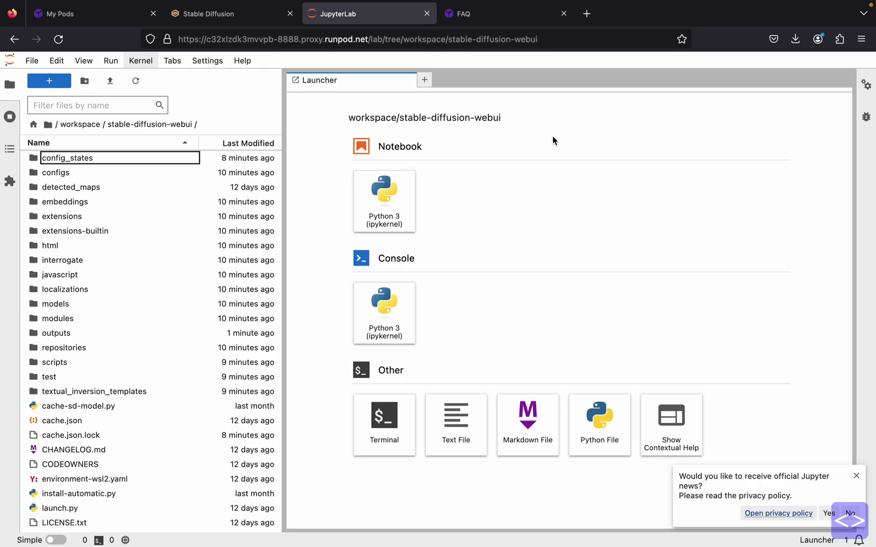
In a new tab, go to Civitai and open the majicMIX realistic model page.
{"action": "left_click", "coordinate": [586, 13]}
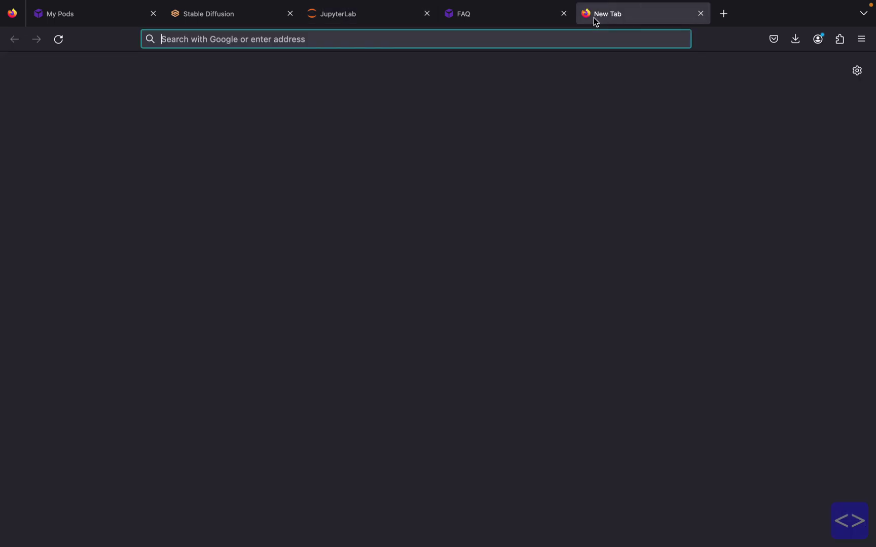
{"action": "left_click", "coordinate": [579, 32]}
{"action": "type", "text": "civitai.com"}
{"action": "key", "text": "Return"}
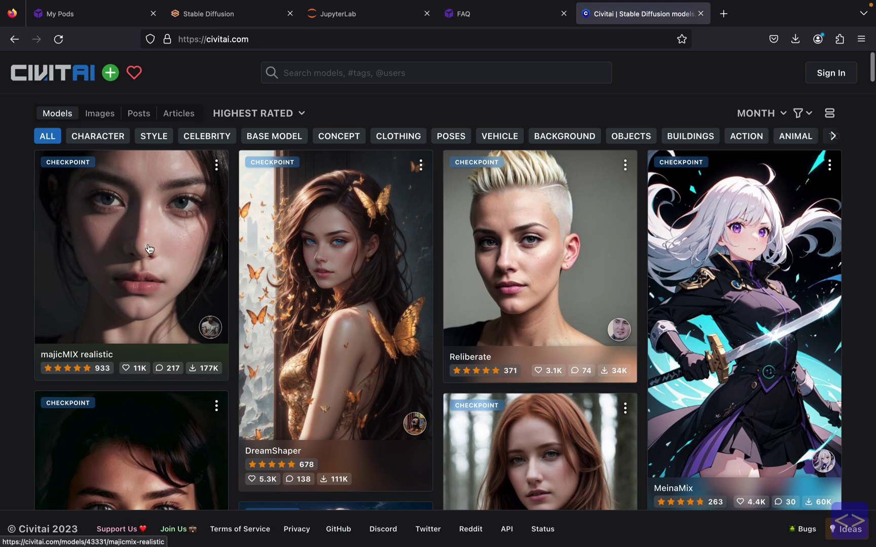
{"action": "left_click", "coordinate": [159, 254]}
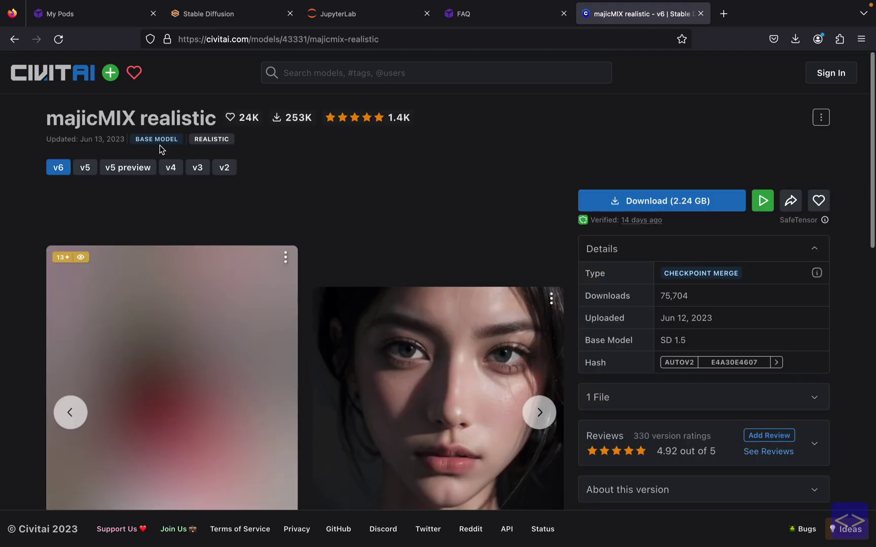
Copy the majicMIX realistic v6 download link and return to JupyterLab.
{"action": "right_click", "coordinate": [680, 198]}
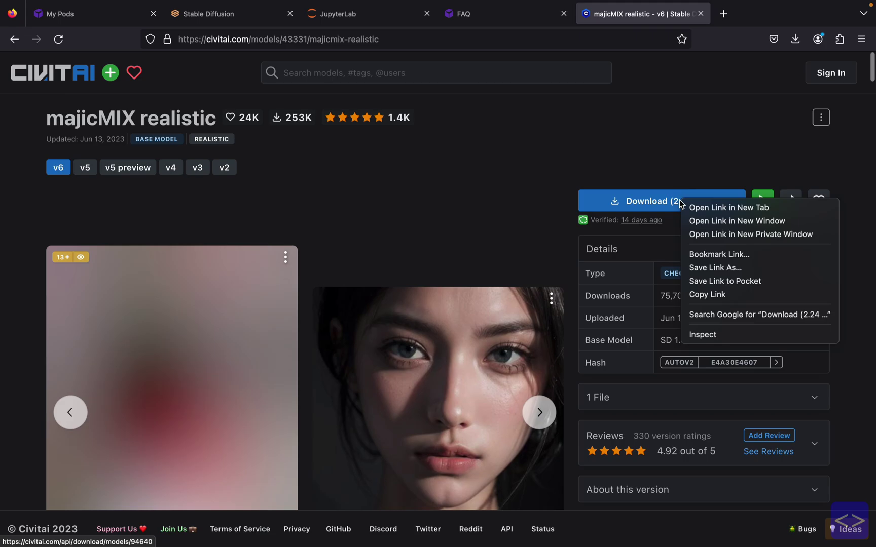
{"action": "left_click", "coordinate": [724, 295]}
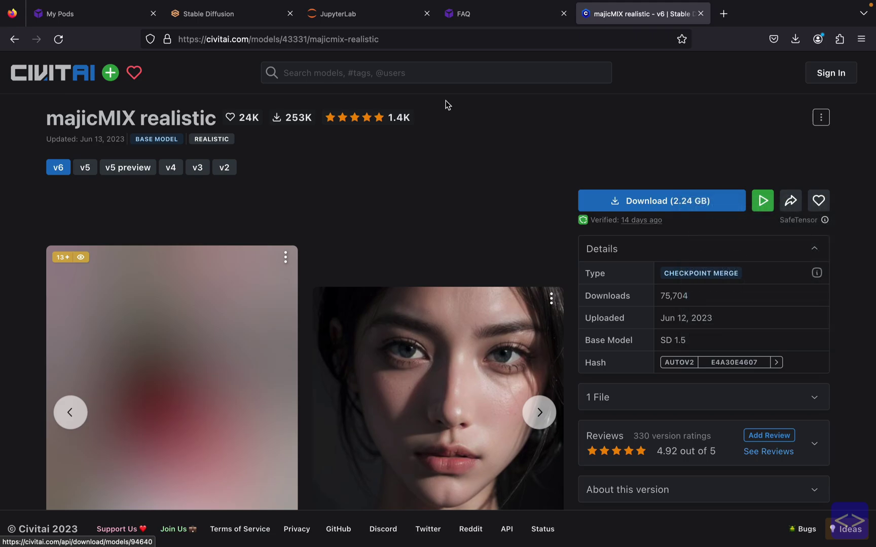
{"action": "left_click", "coordinate": [244, 24]}
{"action": "left_click", "coordinate": [347, 22]}
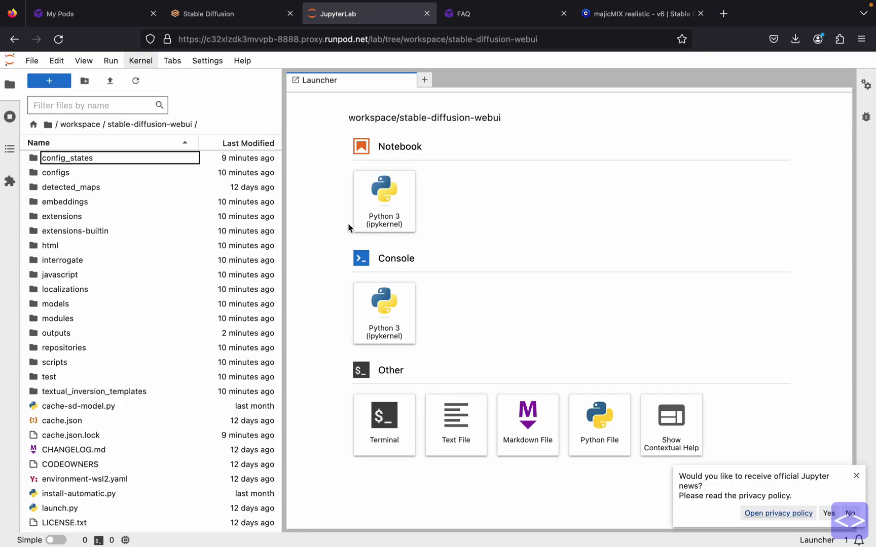
Open a terminal in models/Stable-diffusion and wget the copied majicMIX checkpoint link.
{"action": "double_click", "coordinate": [148, 305]}
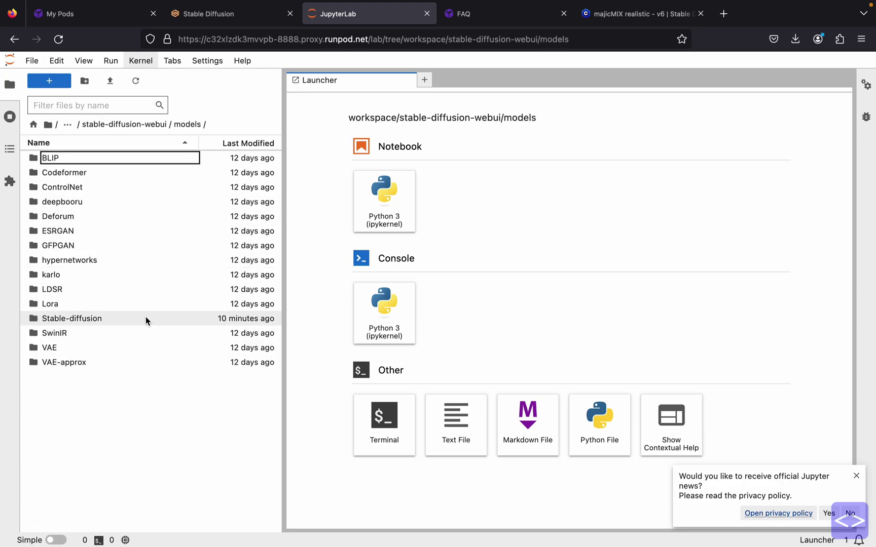
{"action": "double_click", "coordinate": [147, 318]}
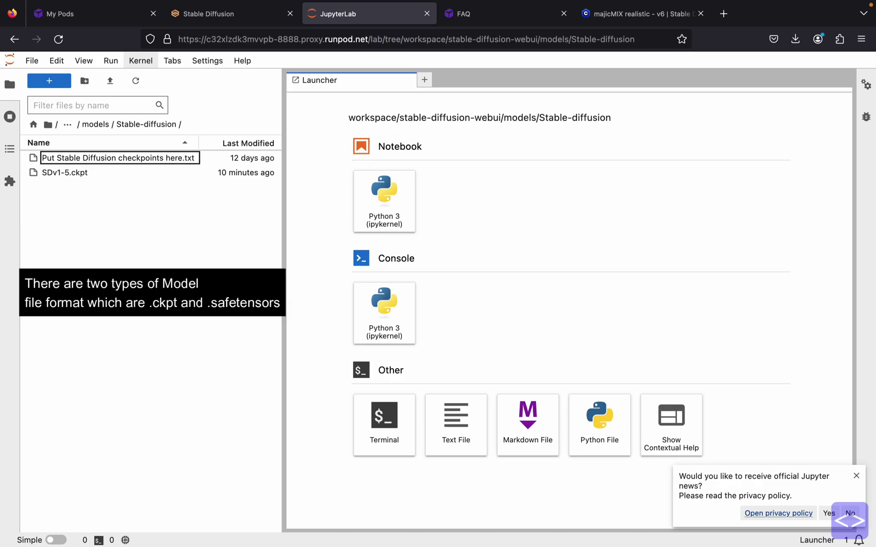
{"action": "left_click", "coordinate": [403, 423]}
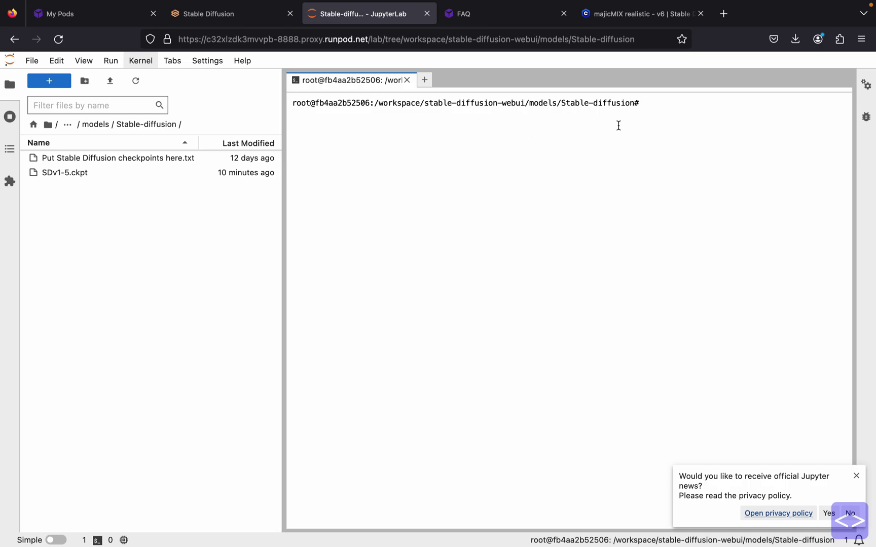
{"action": "type", "text": "wget"}
{"action": "key", "text": "super+v"}
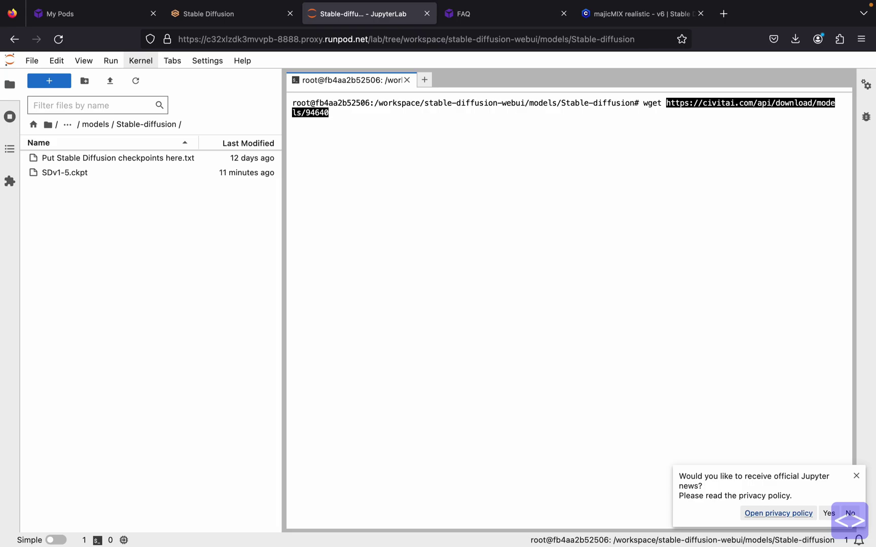
{"action": "key", "text": "Return"}
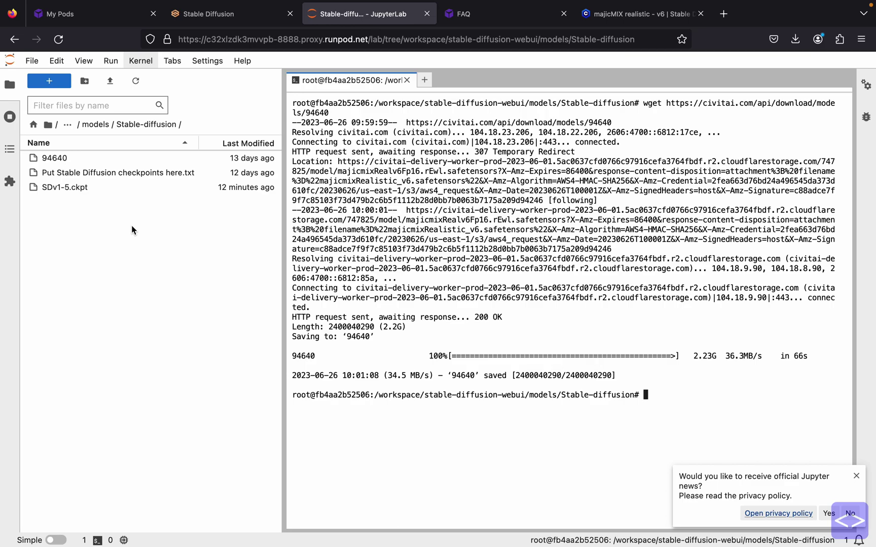
Rename the file 94640 in models/Stable-diffusion to Majicmix.safetensors.
{"action": "right_click", "coordinate": [91, 158]}
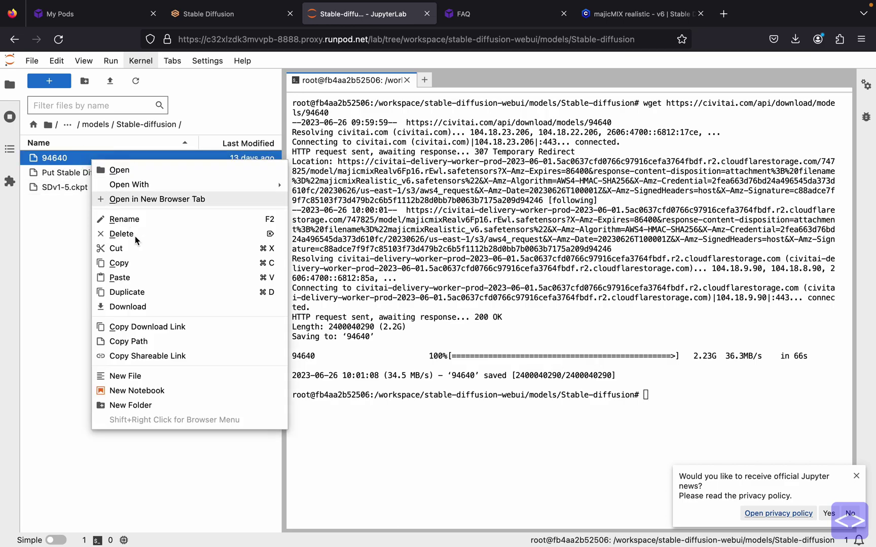
{"action": "left_click", "coordinate": [124, 219]}
{"action": "type", "text": "Majicmix.safetensors"}
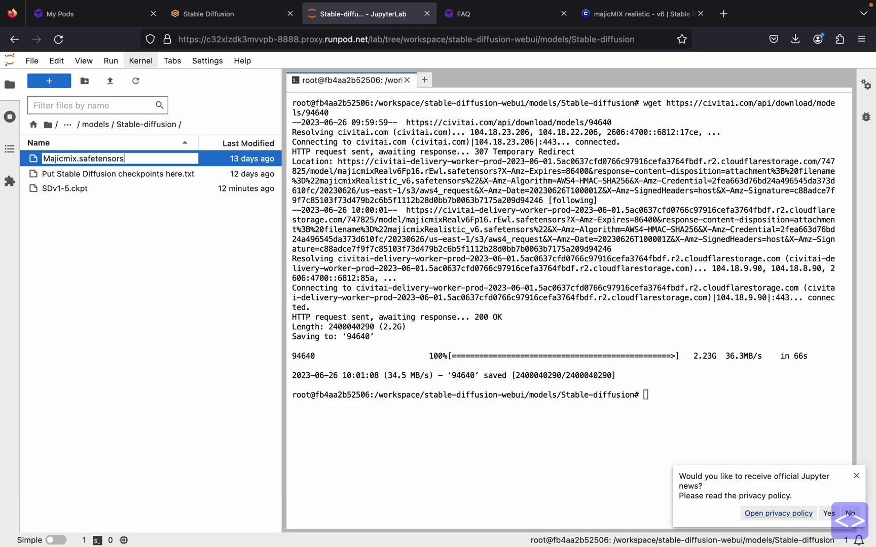
{"action": "key", "text": "Return"}
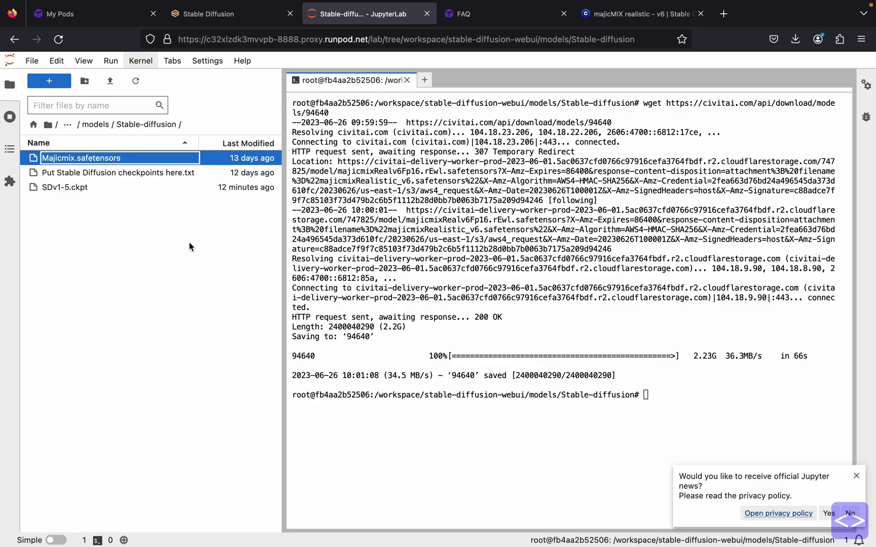
Refresh the checkpoint list and load Majicmix.safetensors in the Stable Diffusion web UI.
{"action": "left_click", "coordinate": [202, 15]}
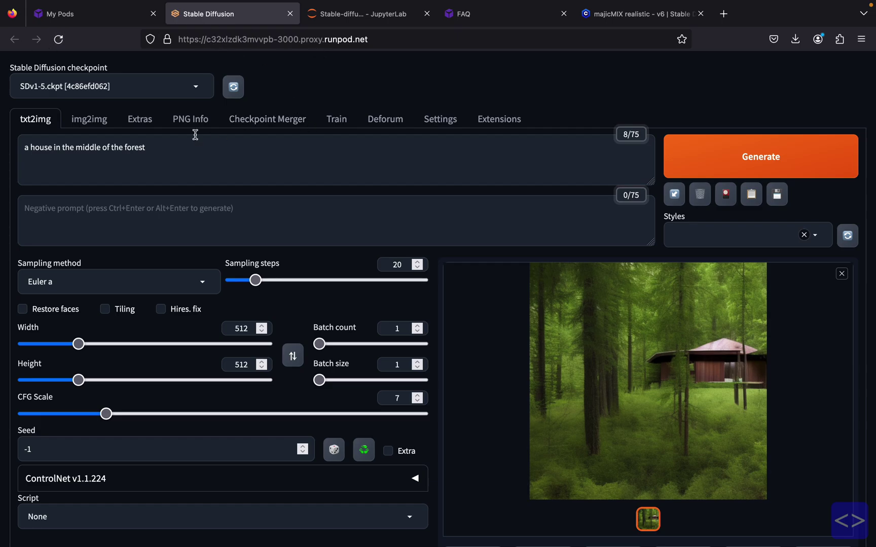
{"action": "left_click", "coordinate": [198, 88]}
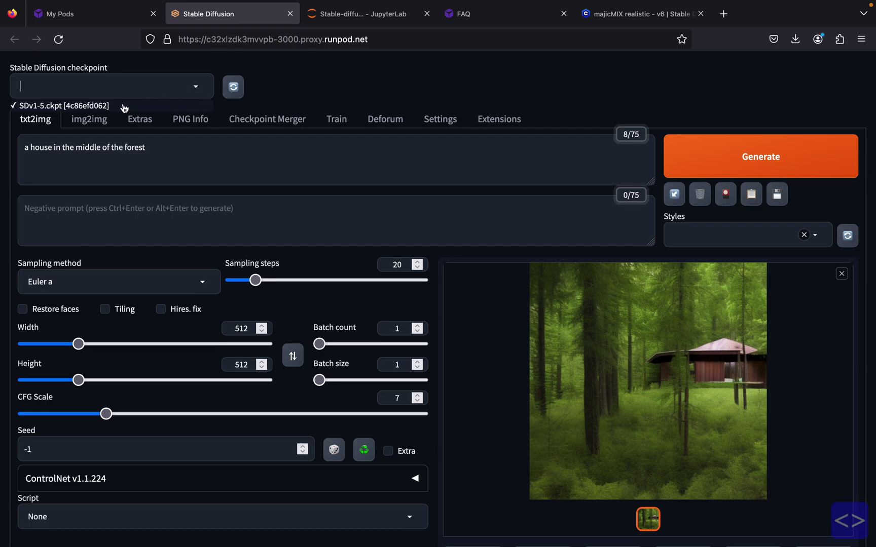
{"action": "left_click", "coordinate": [263, 103]}
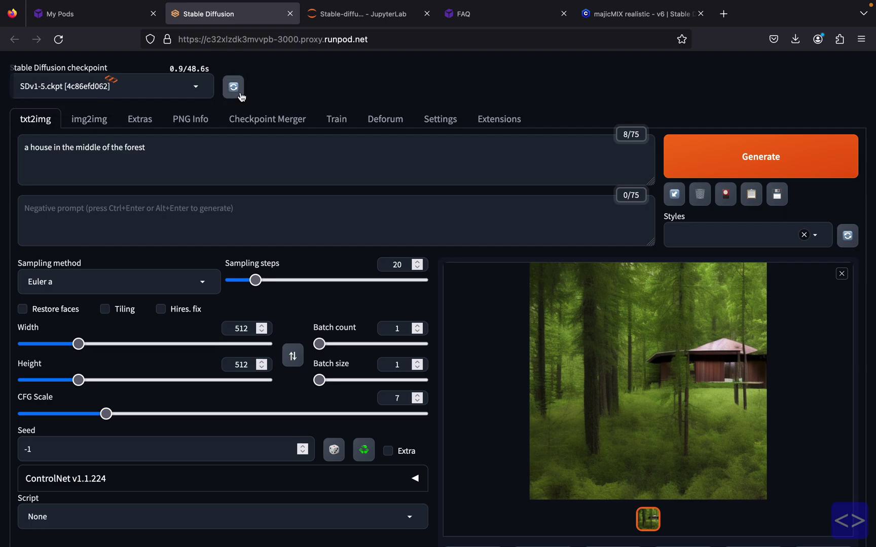
{"action": "left_click", "coordinate": [203, 92]}
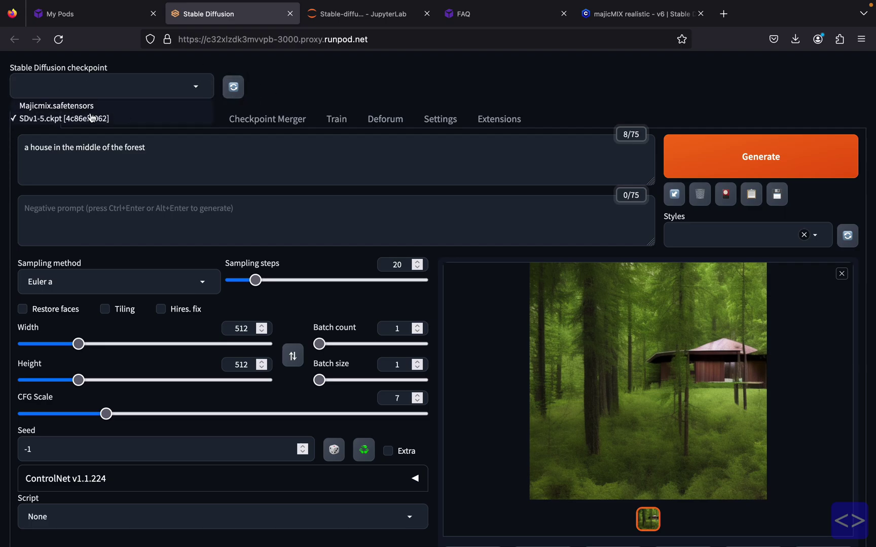
{"action": "left_click", "coordinate": [46, 106]}
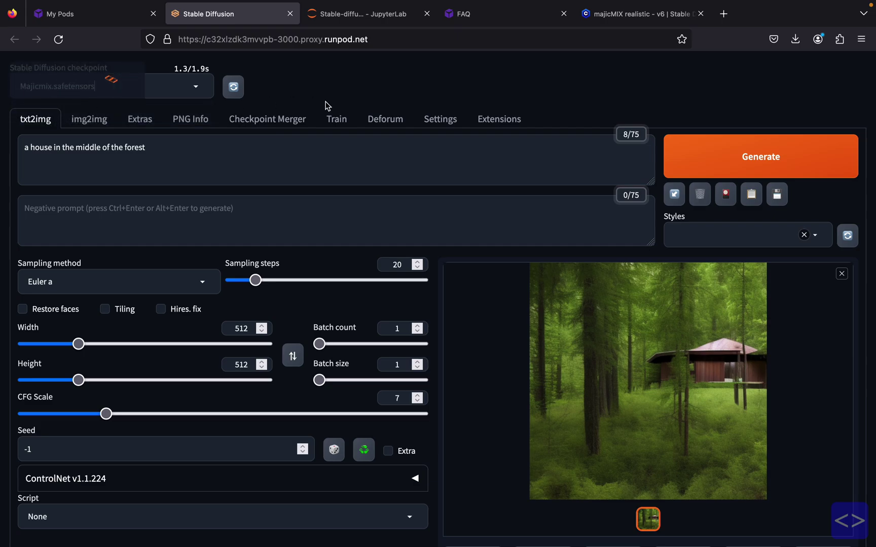
Generate a forest-house image with Majicmix, view it full size, then return to JupyterLab.
{"action": "left_click", "coordinate": [665, 146]}
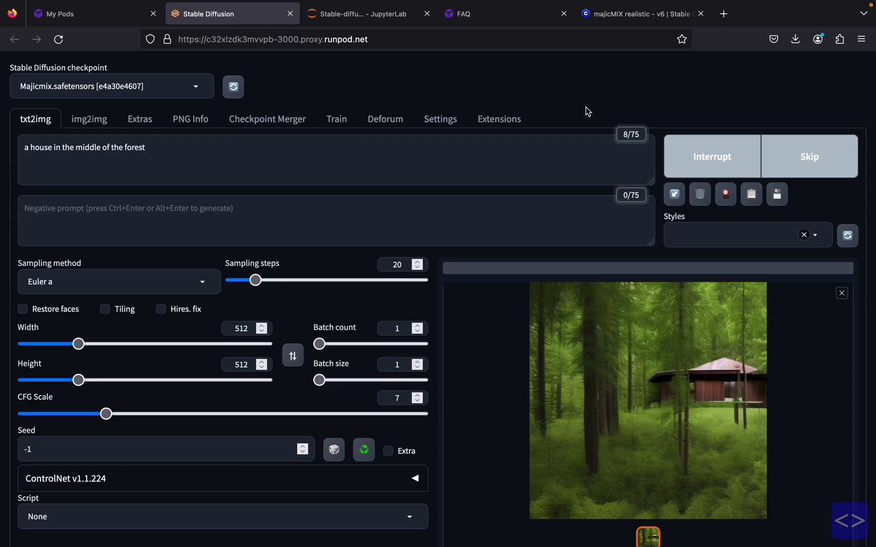
{"action": "left_click", "coordinate": [640, 435]}
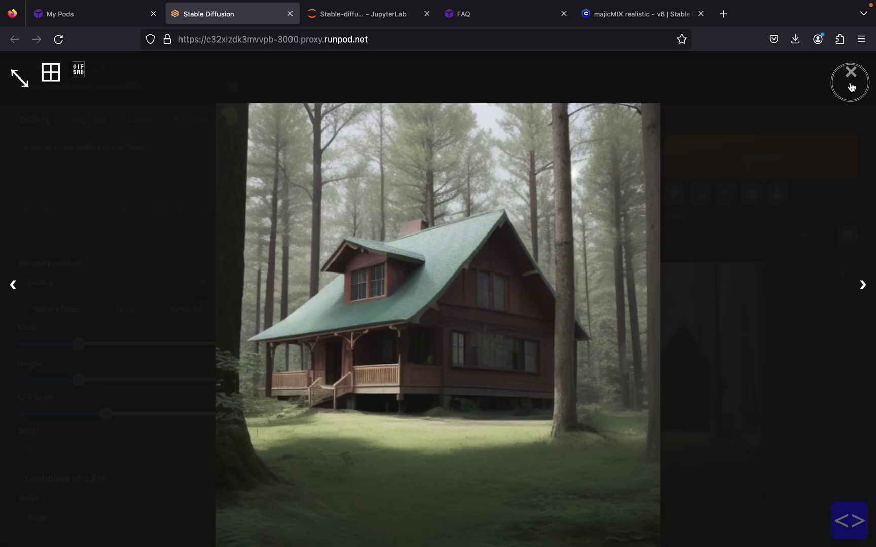
{"action": "left_click", "coordinate": [849, 82]}
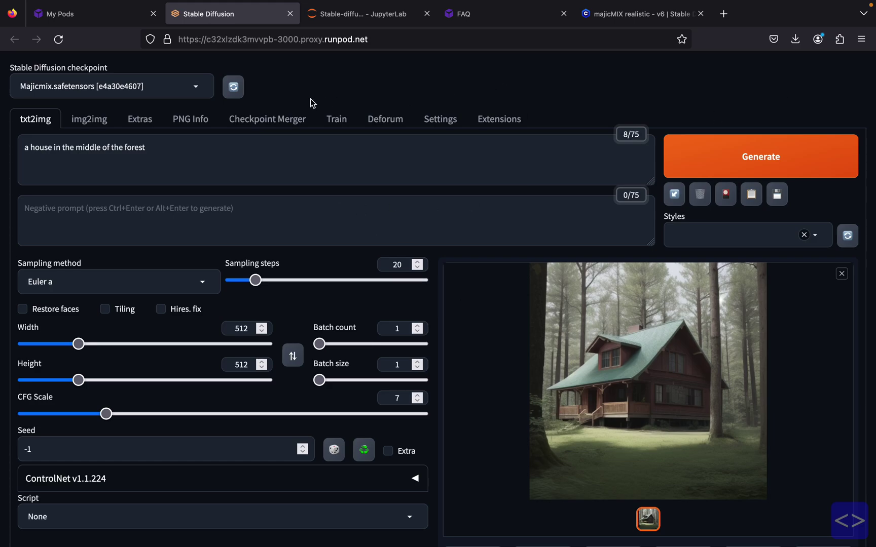
{"action": "left_click", "coordinate": [377, 14]}
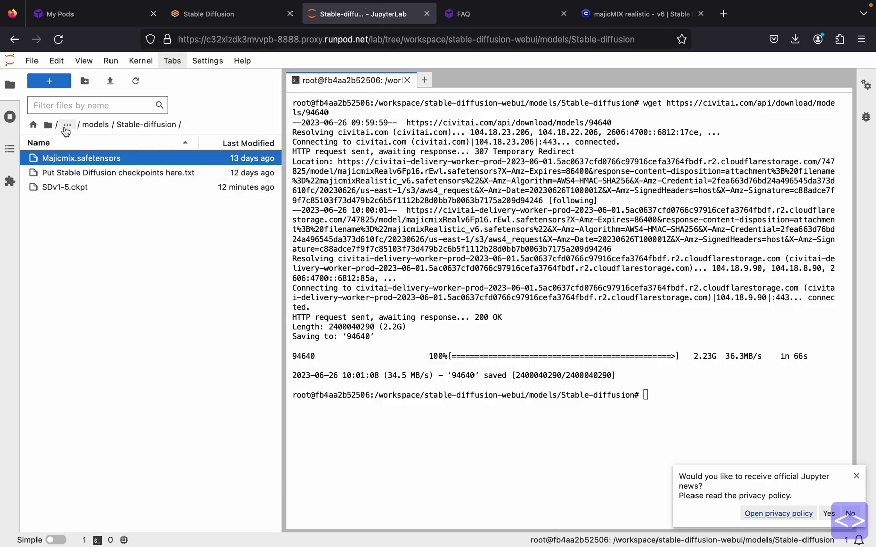
Open 00001-1736487913.png from outputs/txt2img-images/2023-06-26 in JupyterLab.
{"action": "left_click", "coordinate": [66, 124]}
{"action": "double_click", "coordinate": [53, 333]}
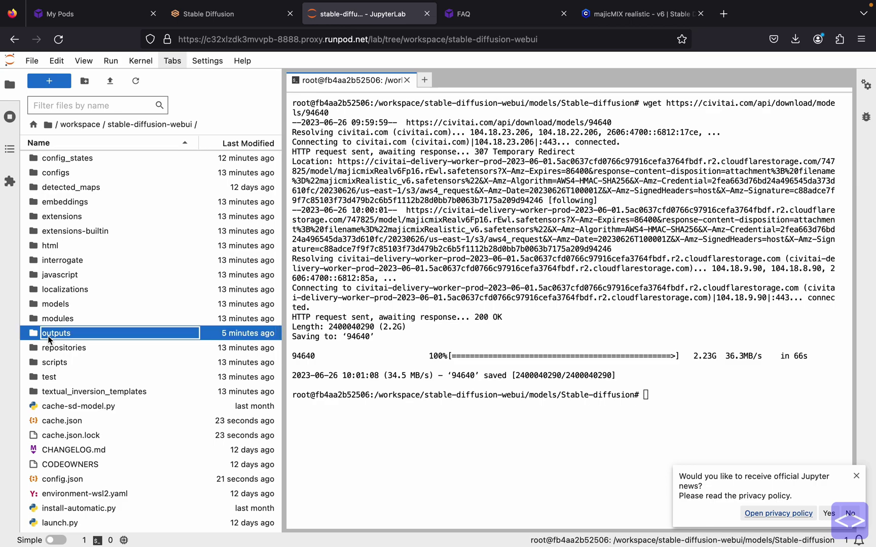
{"action": "double_click", "coordinate": [171, 159]}
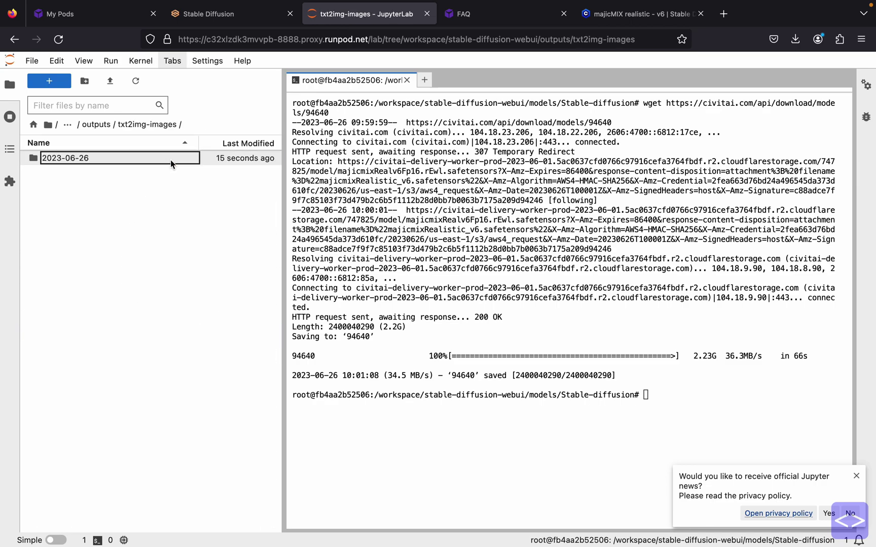
{"action": "left_click", "coordinate": [170, 163]}
{"action": "double_click", "coordinate": [171, 164]}
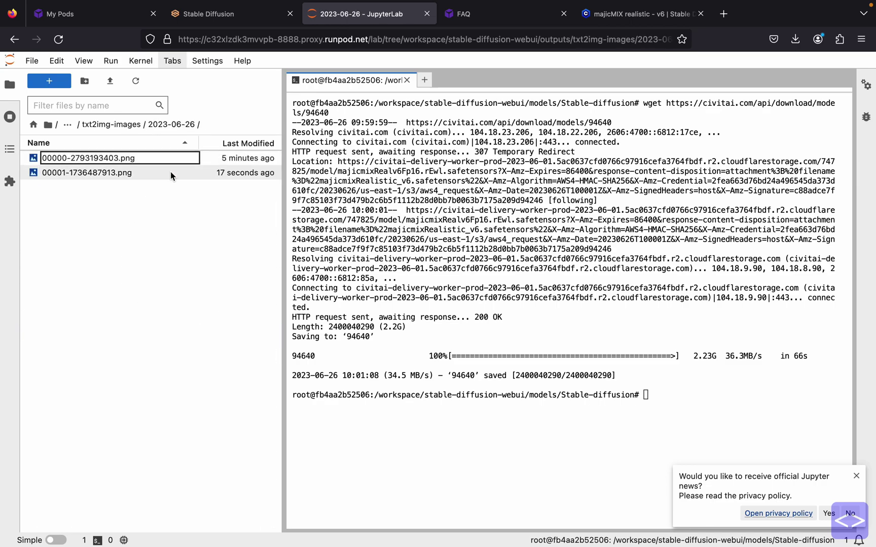
{"action": "double_click", "coordinate": [170, 178]}
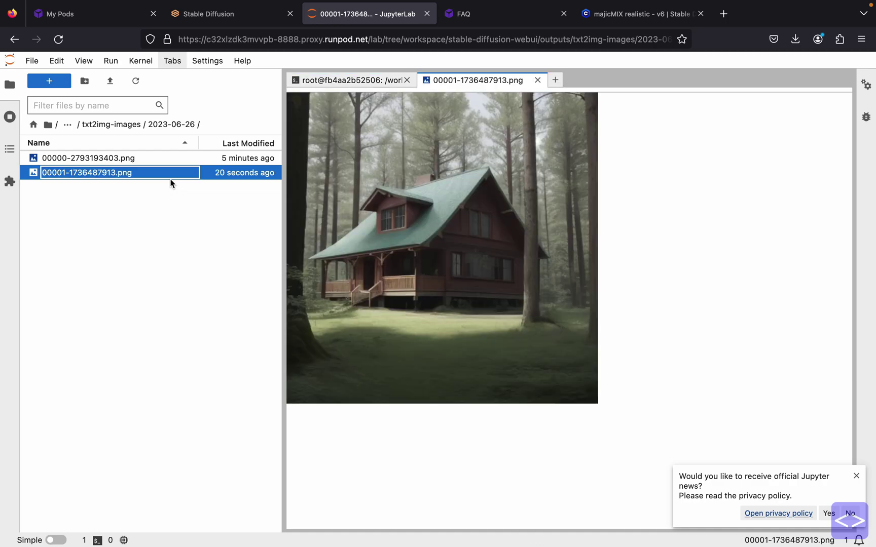
{"action": "left_click", "coordinate": [223, 14]}
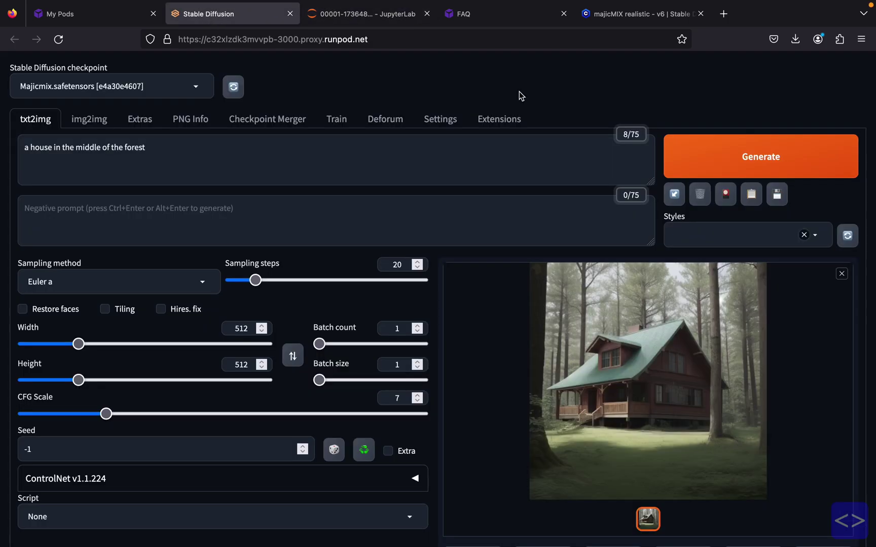